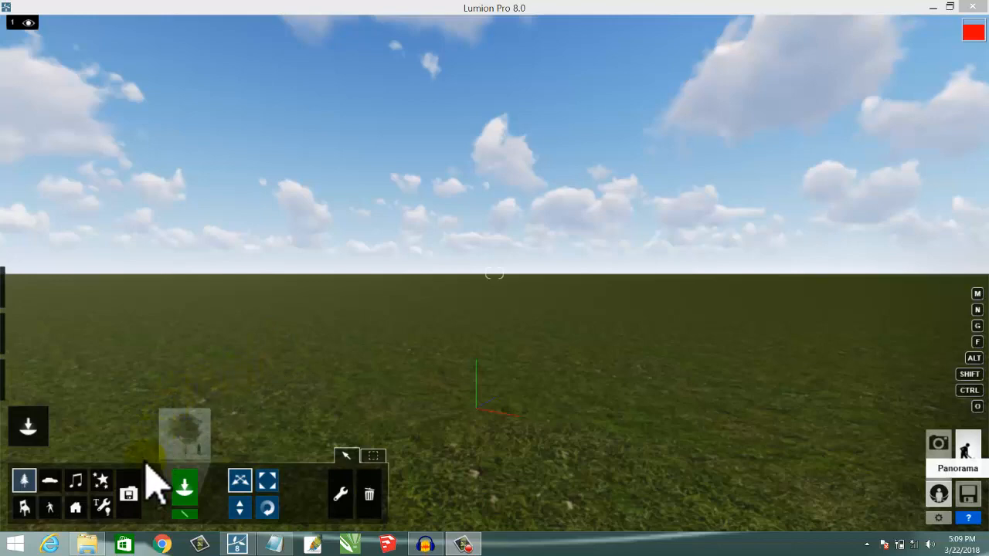
Import the FiatPandaOntheRoadNoInteriorV3 model into the Main (default) library category and place the car on the grass
{"action": "left_click", "coordinate": [129, 493]}
{"action": "left_click", "coordinate": [129, 495]}
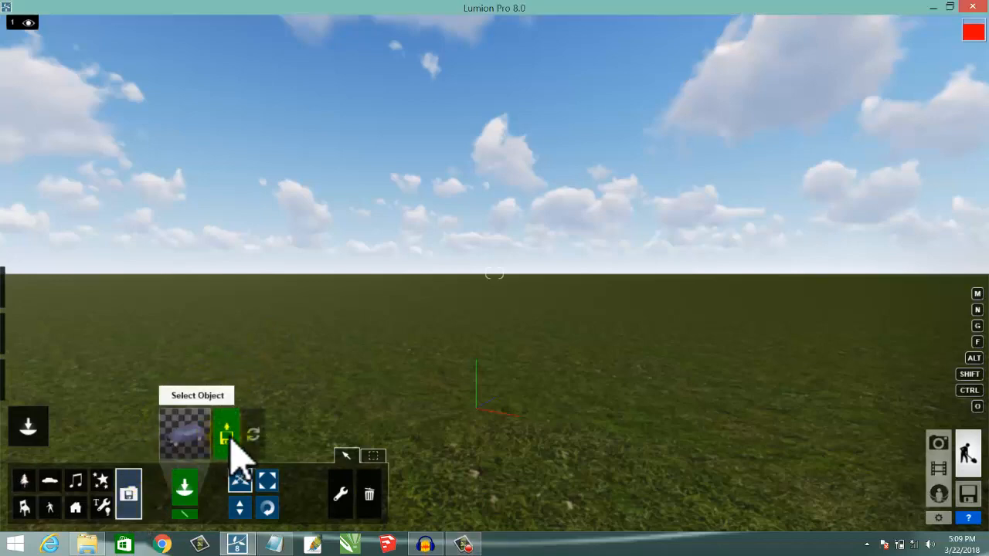
{"action": "left_click", "coordinate": [228, 437]}
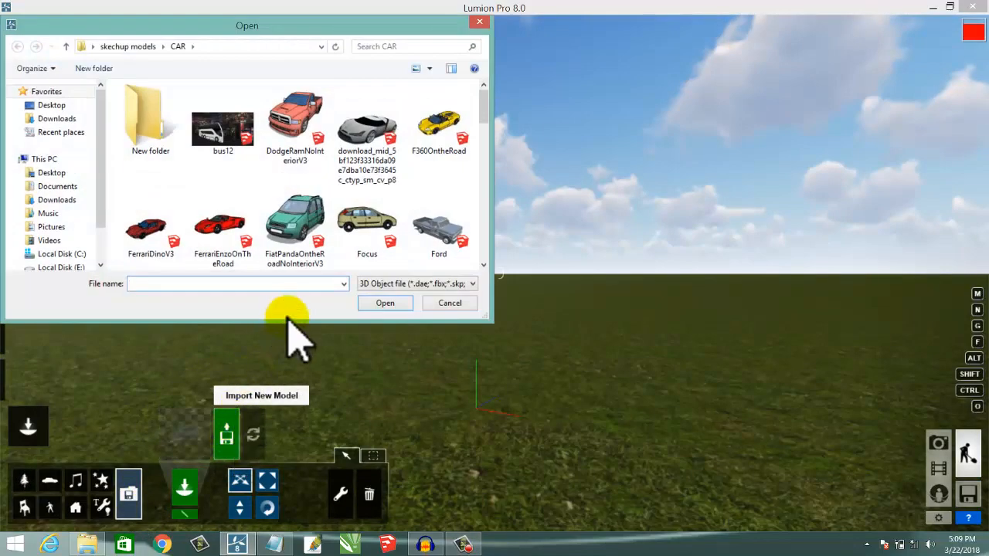
{"action": "left_click", "coordinate": [298, 232]}
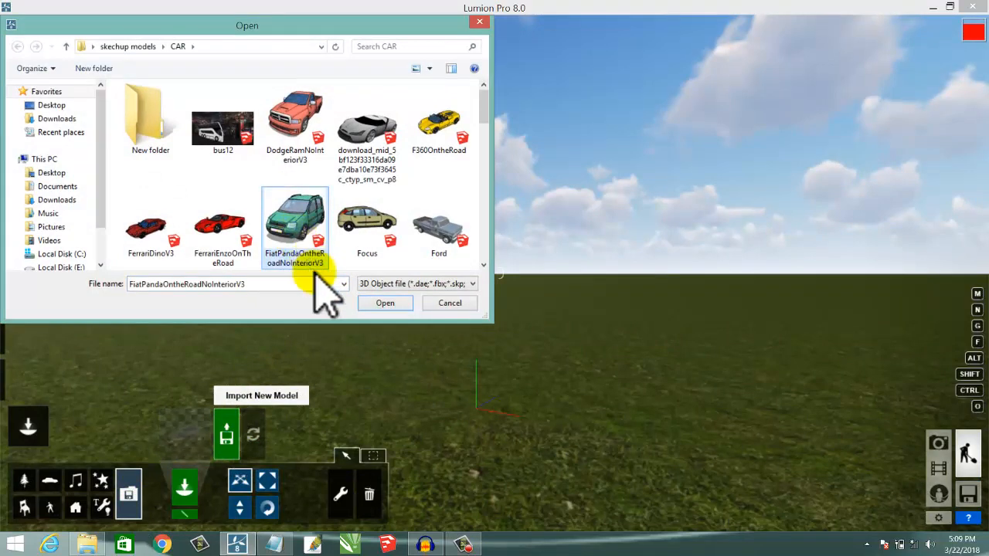
{"action": "left_click", "coordinate": [391, 305]}
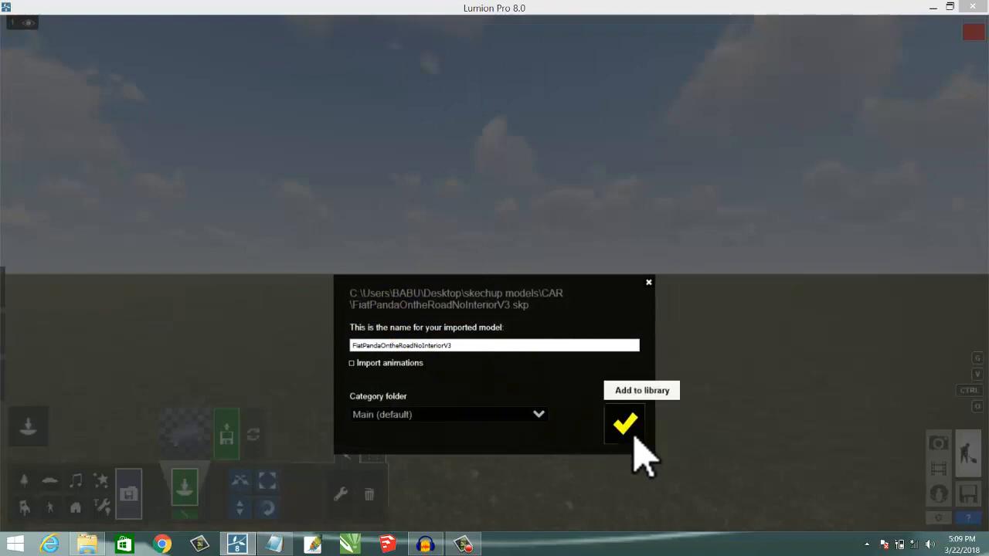
{"action": "left_click", "coordinate": [624, 425]}
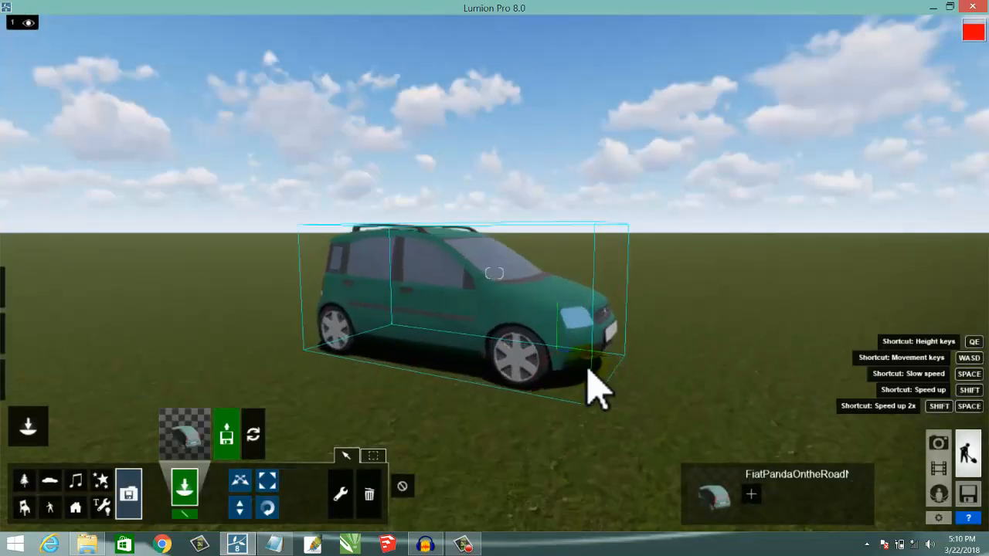
{"action": "left_click", "coordinate": [599, 391]}
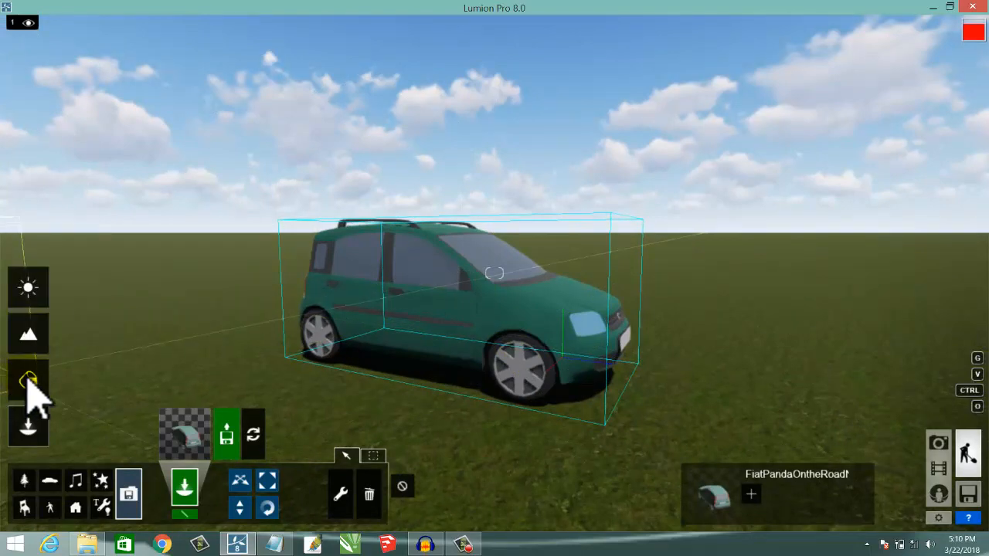
Apply the Custom glass material to the car's LightSteelBlue windows and windshield
{"action": "left_click", "coordinate": [28, 381]}
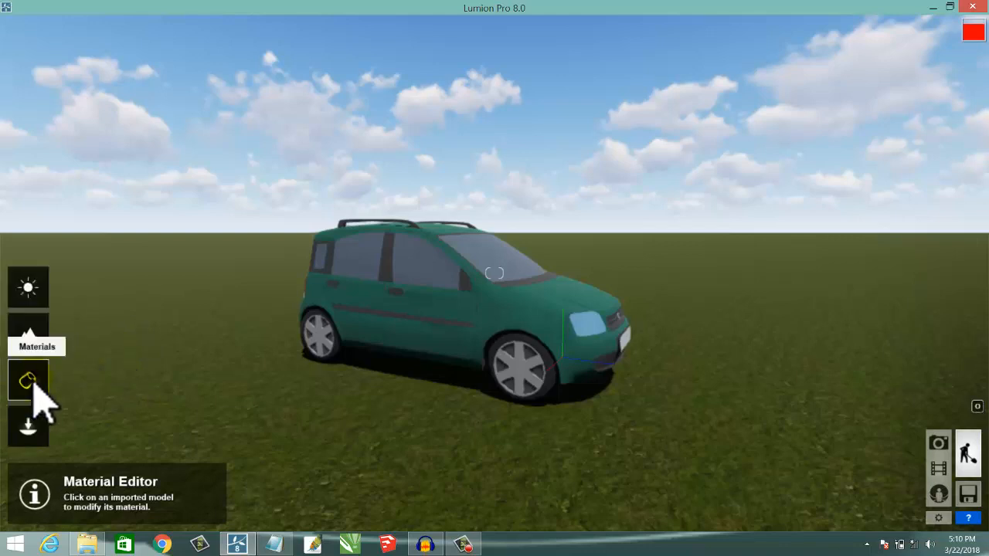
{"action": "left_click", "coordinate": [416, 285]}
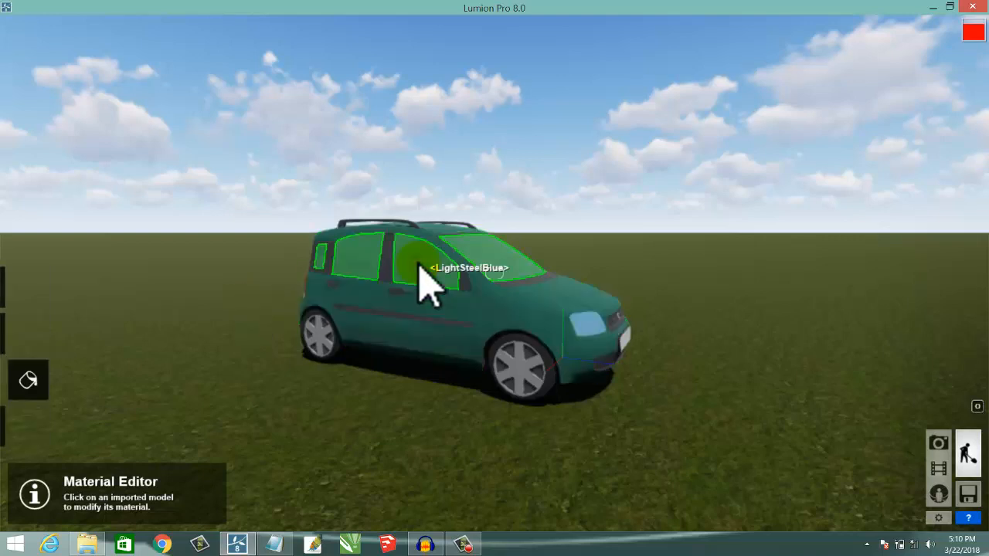
{"action": "left_click", "coordinate": [417, 284]}
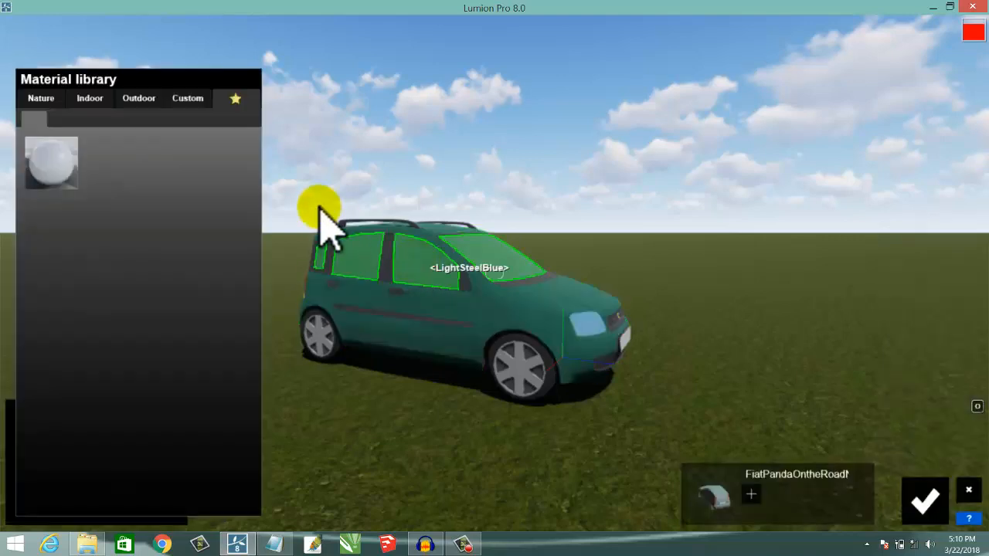
{"action": "left_click", "coordinate": [197, 104]}
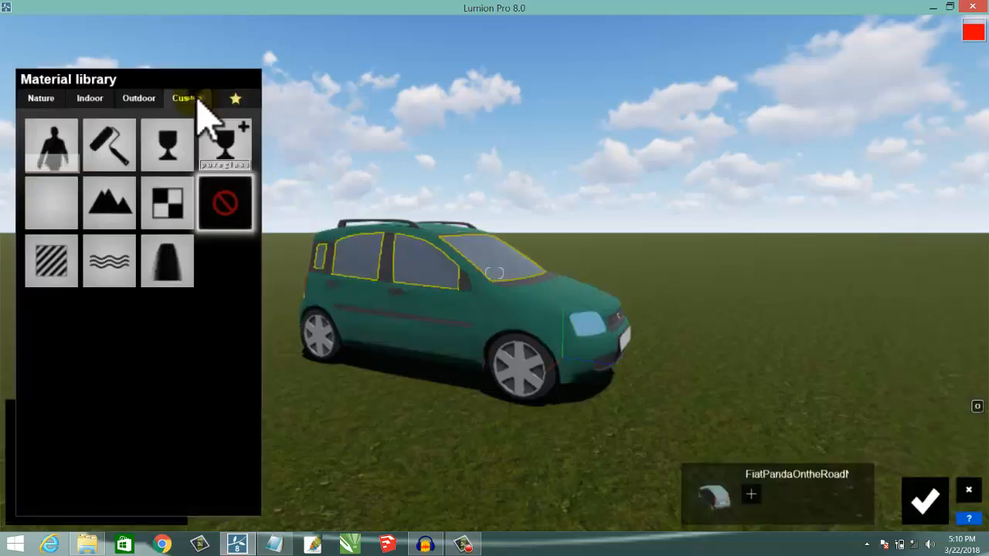
{"action": "left_click", "coordinate": [165, 146]}
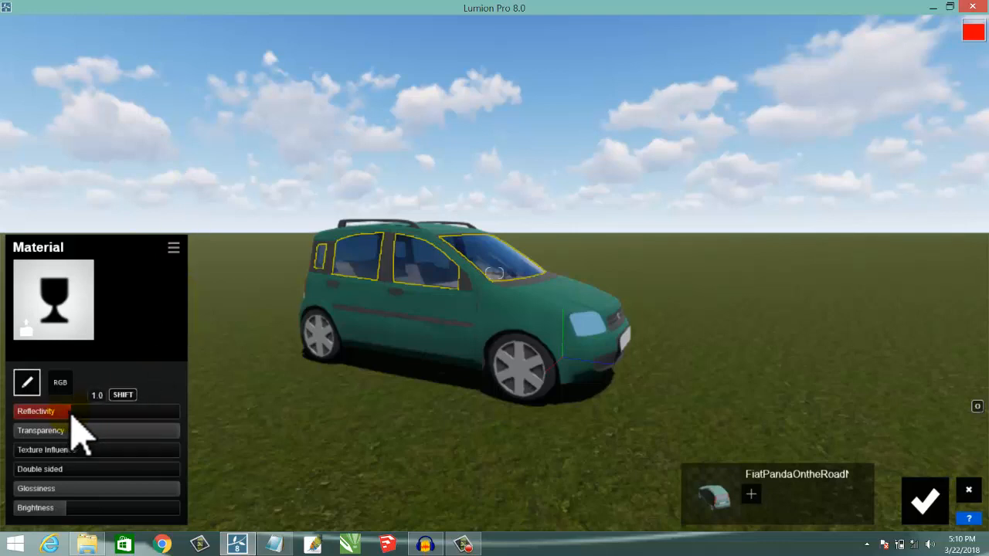
Set the window glass's reflectivity to 1.1 and save the material changes
{"action": "mouse_move", "coordinate": [75, 421]}
{"action": "left_mouse_down"}
{"action": "mouse_move", "coordinate": [62, 411]}
{"action": "mouse_move", "coordinate": [56, 419]}
{"action": "mouse_move", "coordinate": [82, 411]}
{"action": "left_mouse_up"}
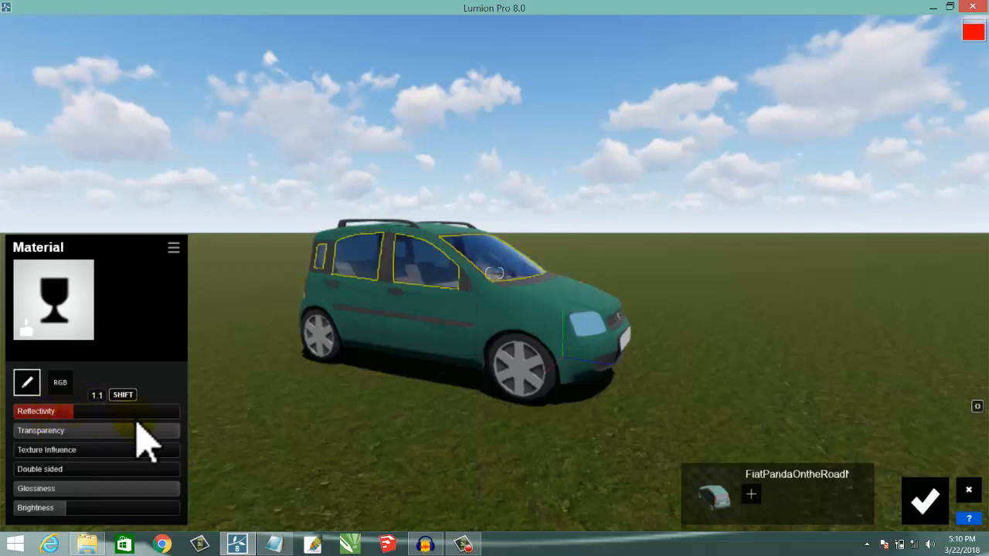
{"action": "left_click_drag", "start_coordinate": [177, 435], "coordinate": [63, 473]}
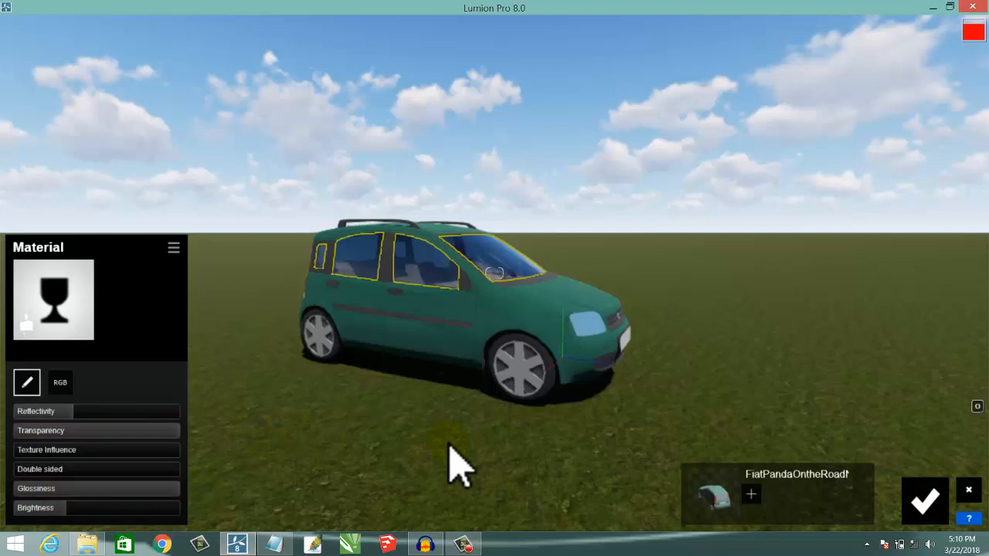
{"action": "left_click", "coordinate": [932, 510]}
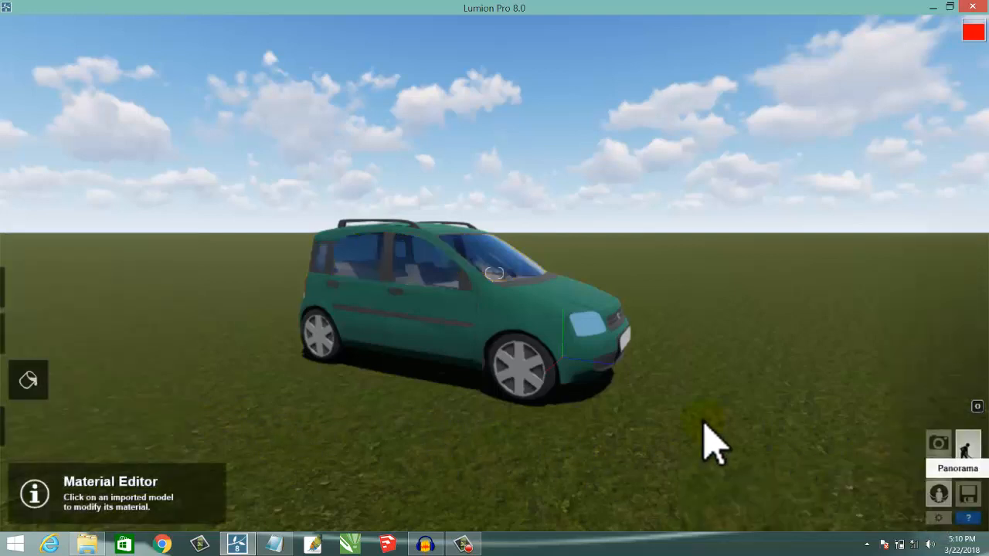
Apply the Custom glass material to the car's LightSkyBlue headlight and set its transparency to 0.5
{"action": "left_click", "coordinate": [596, 347]}
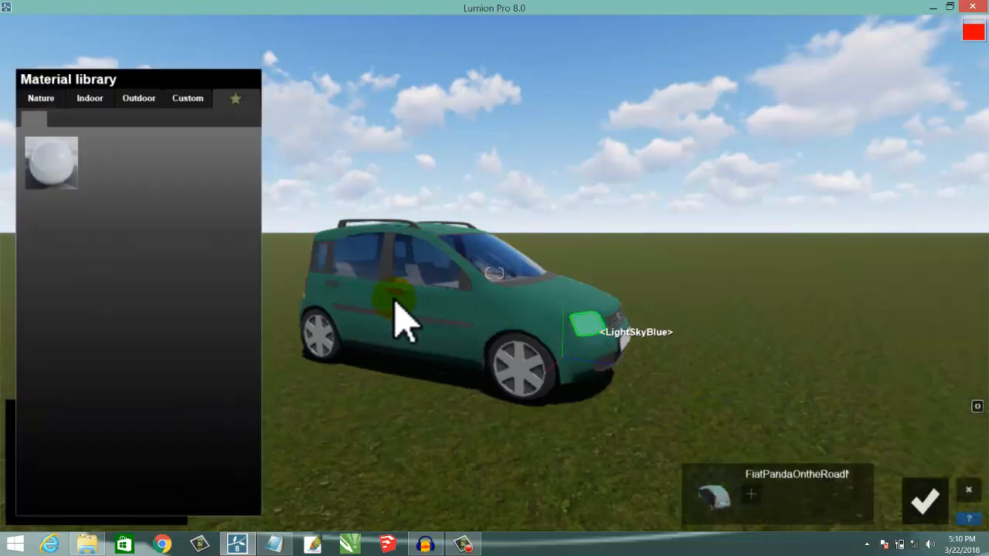
{"action": "left_click", "coordinate": [194, 98]}
{"action": "left_click", "coordinate": [208, 219]}
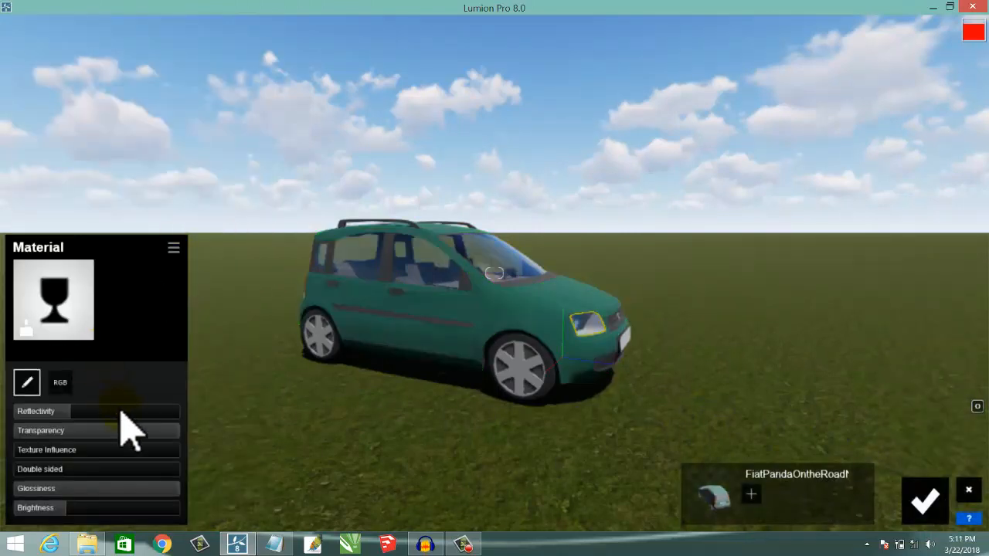
{"action": "left_click_drag", "start_coordinate": [177, 433], "coordinate": [147, 434]}
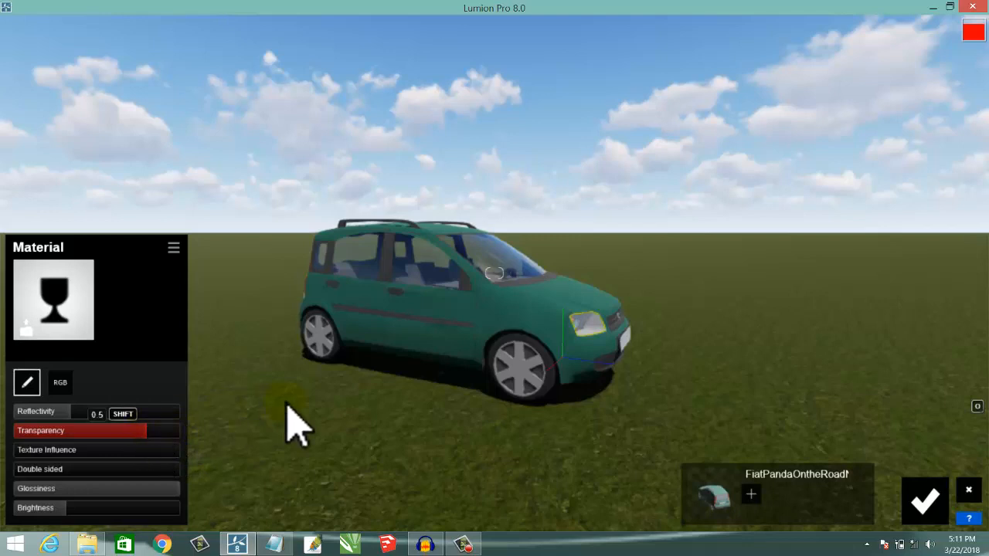
Apply the polished silver-black Indoor metal to the car's body, save it, and slightly lower the material's reflectivity
{"action": "left_click", "coordinate": [495, 332]}
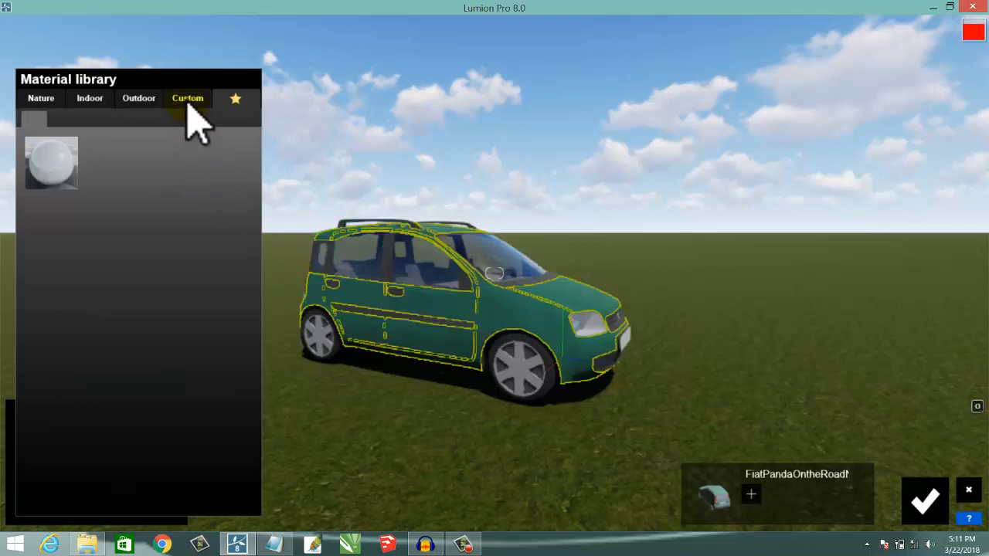
{"action": "left_click", "coordinate": [91, 99]}
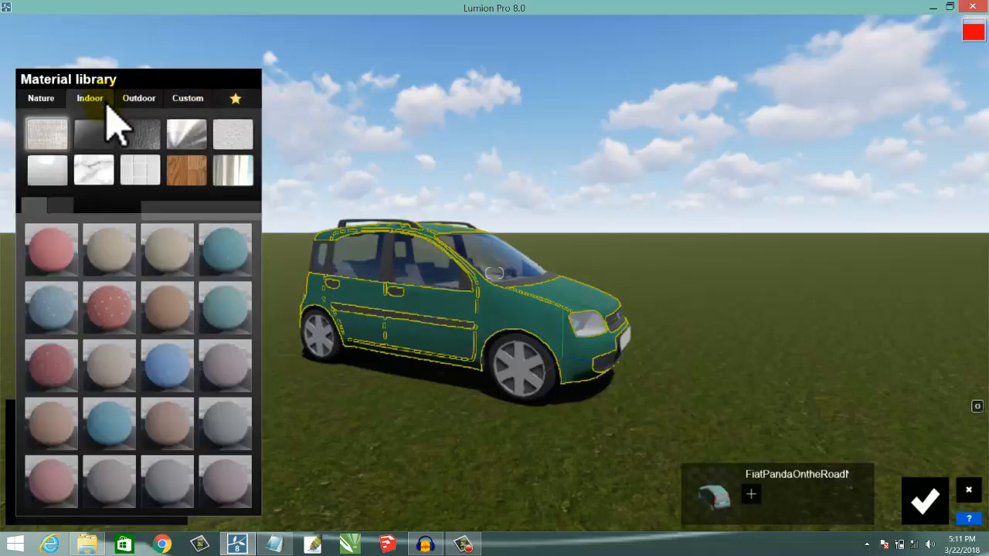
{"action": "left_click", "coordinate": [199, 152]}
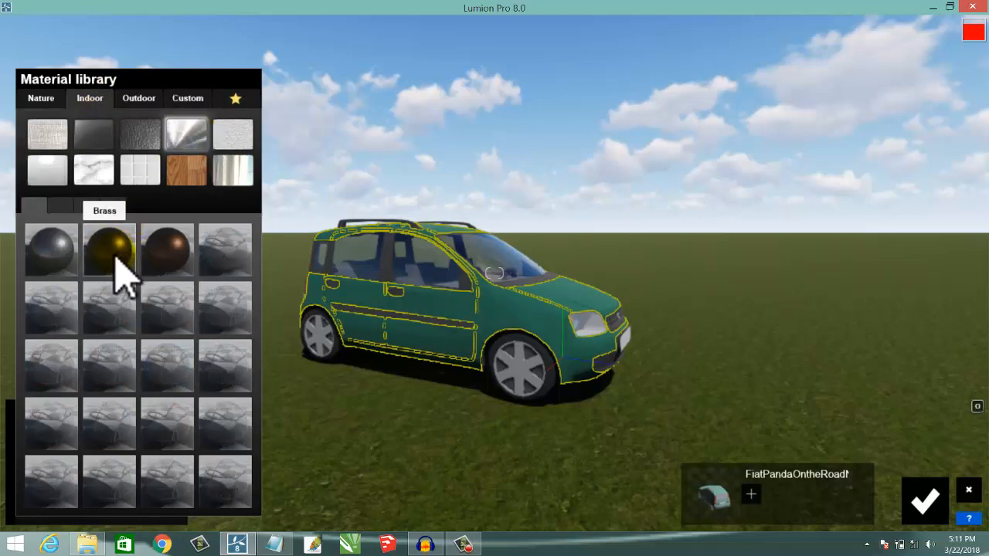
{"action": "left_click", "coordinate": [69, 266]}
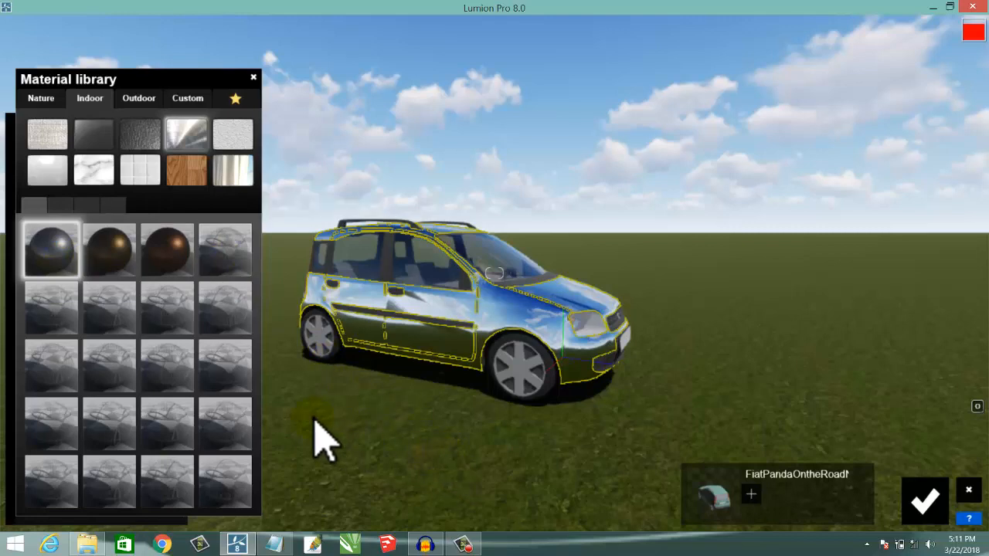
{"action": "left_click", "coordinate": [910, 503]}
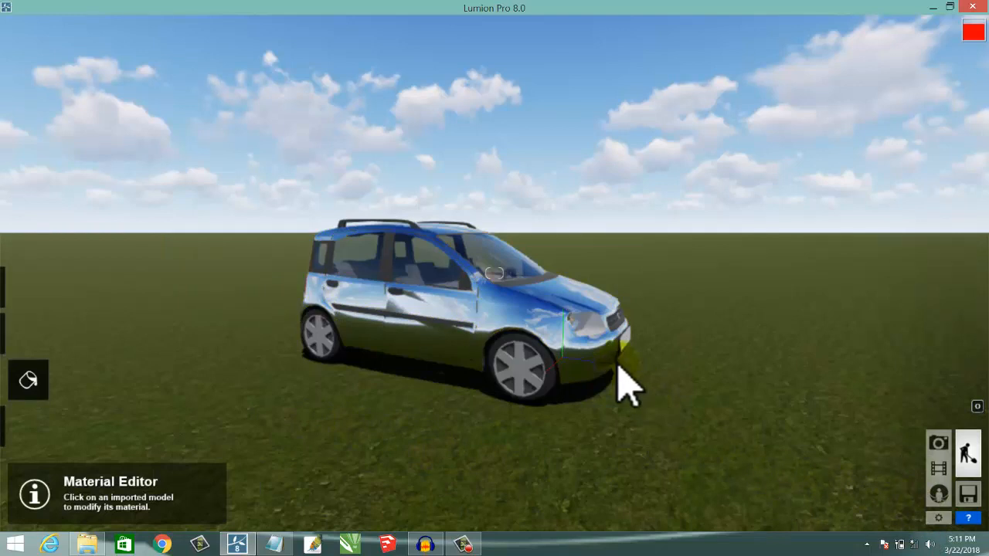
{"action": "left_click", "coordinate": [529, 333]}
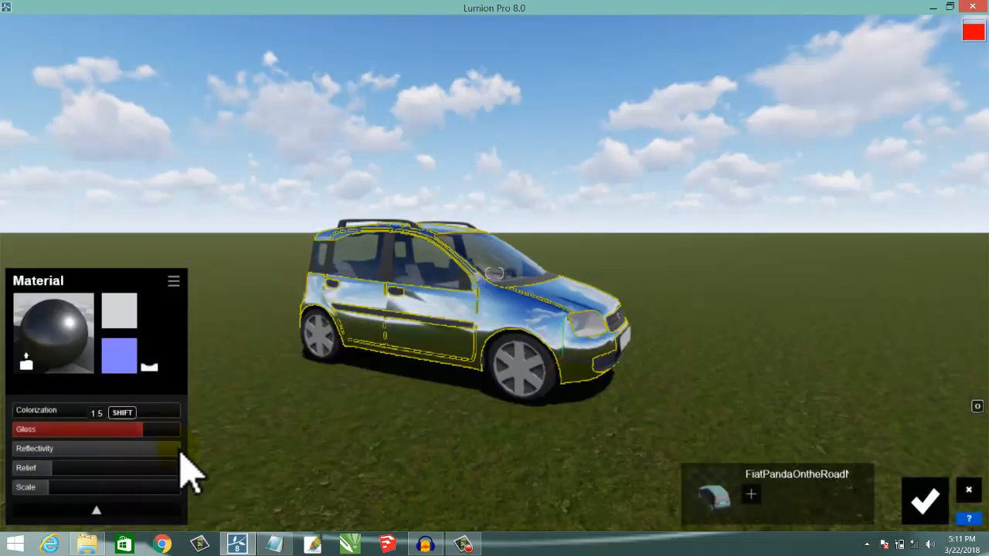
{"action": "left_click_drag", "start_coordinate": [181, 452], "coordinate": [157, 452]}
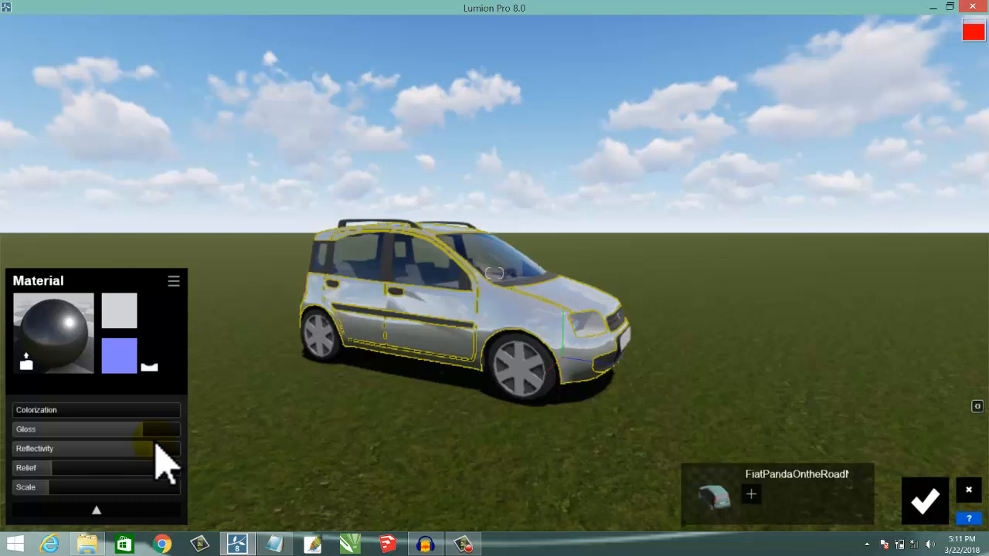
{"action": "left_click", "coordinate": [124, 313]}
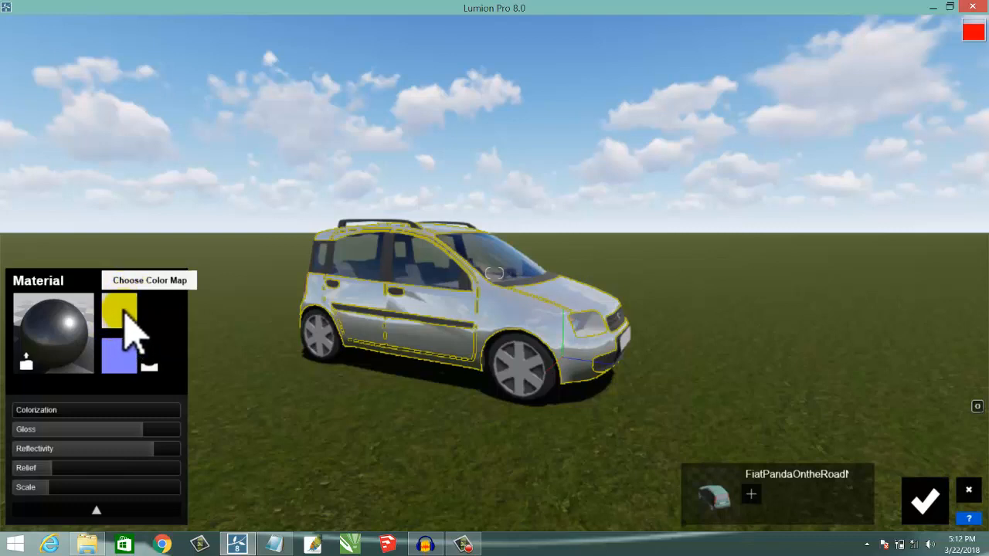
{"action": "left_click", "coordinate": [124, 313]}
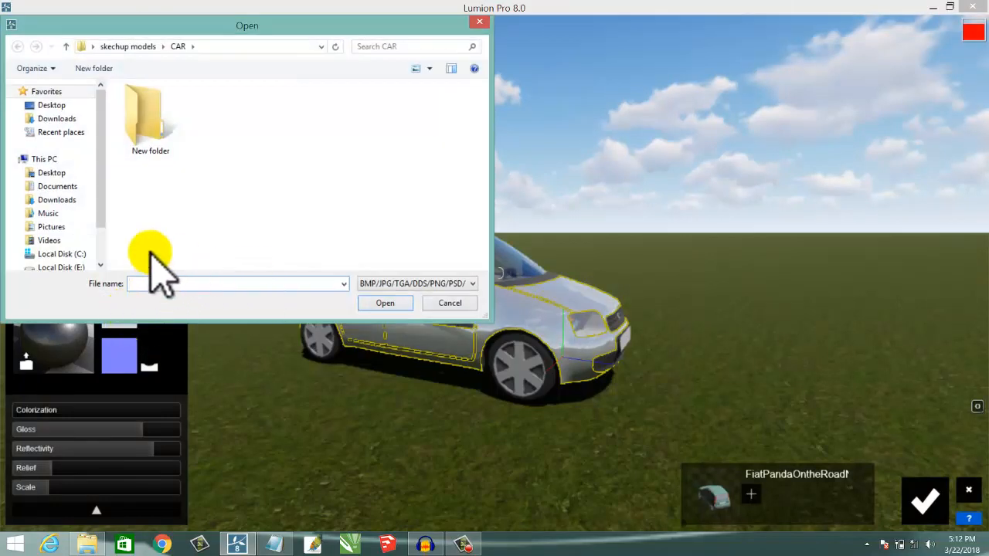
{"action": "left_click", "coordinate": [60, 228]}
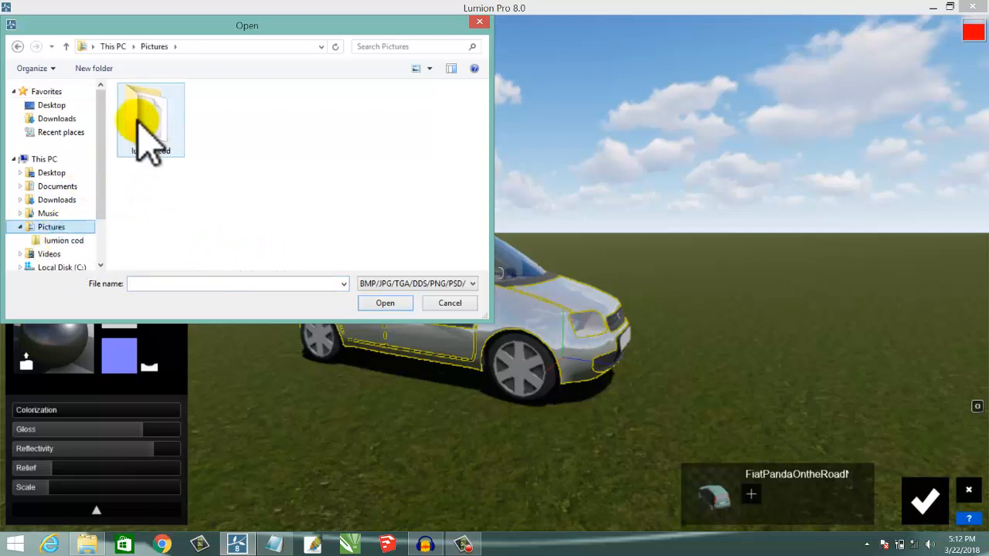
{"action": "left_click", "coordinate": [72, 215]}
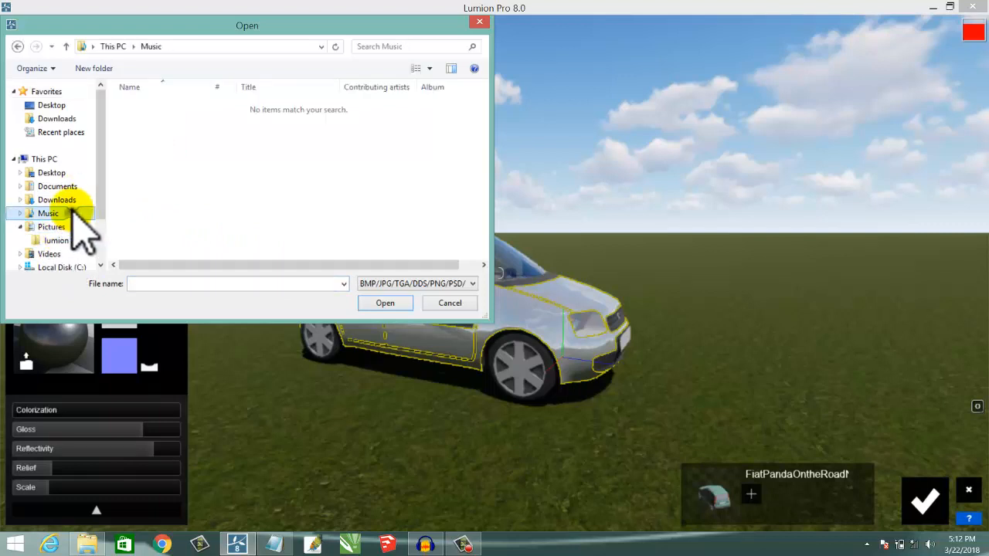
{"action": "left_click", "coordinate": [450, 303]}
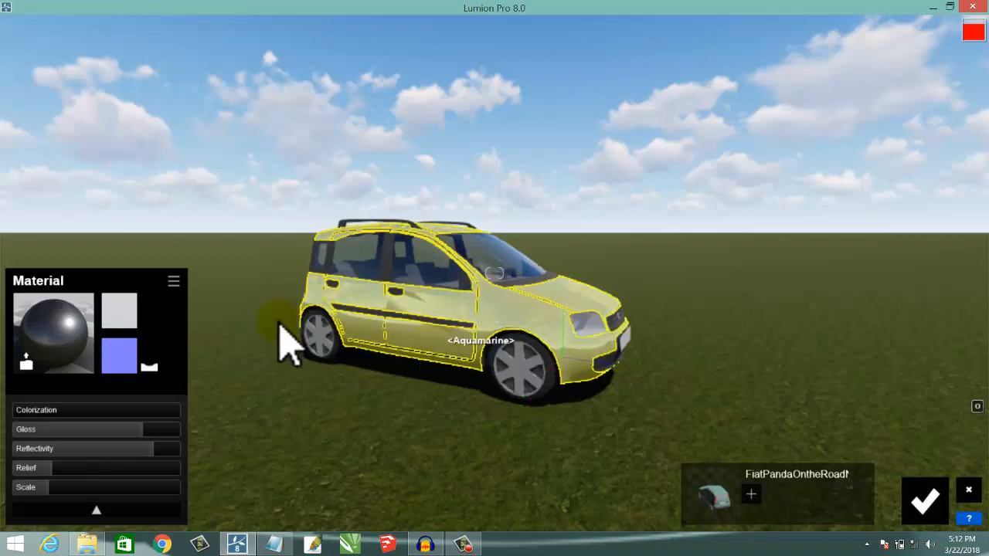
Raise the car body material's colorization slightly, tint it green and darken the shade
{"action": "left_click_drag", "start_coordinate": [144, 451], "coordinate": [154, 456]}
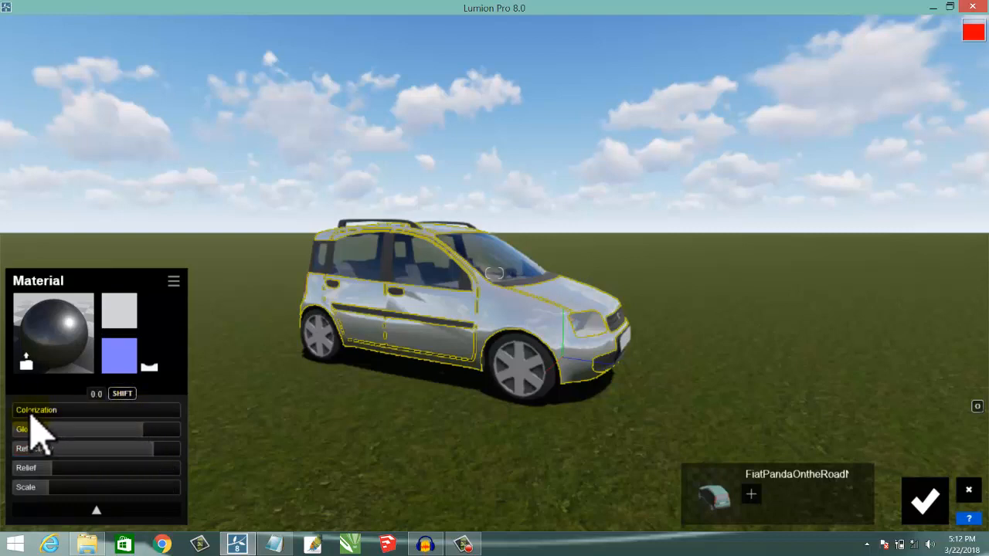
{"action": "left_click_drag", "start_coordinate": [29, 413], "coordinate": [46, 414]}
{"action": "left_click_drag", "start_coordinate": [249, 425], "coordinate": [228, 431]}
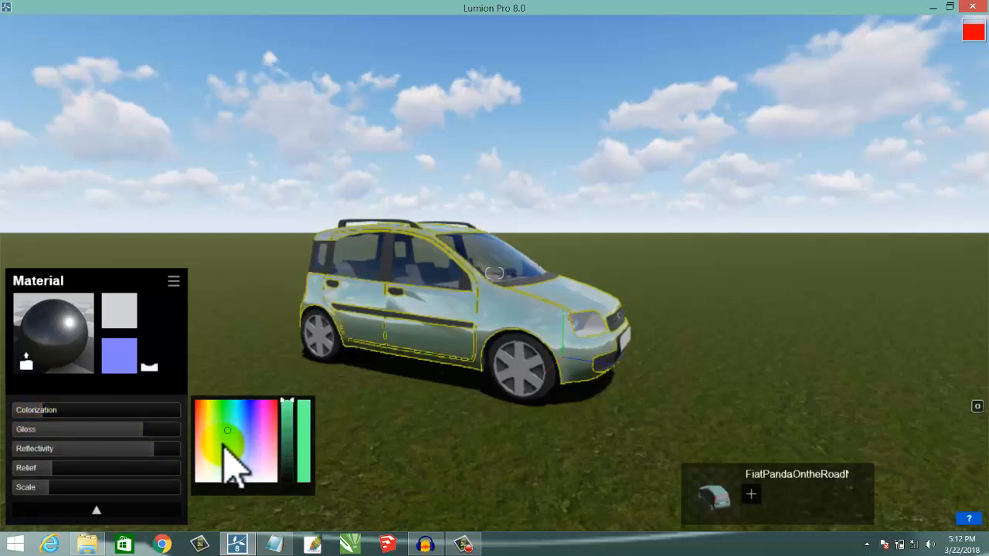
{"action": "left_click", "coordinate": [224, 446]}
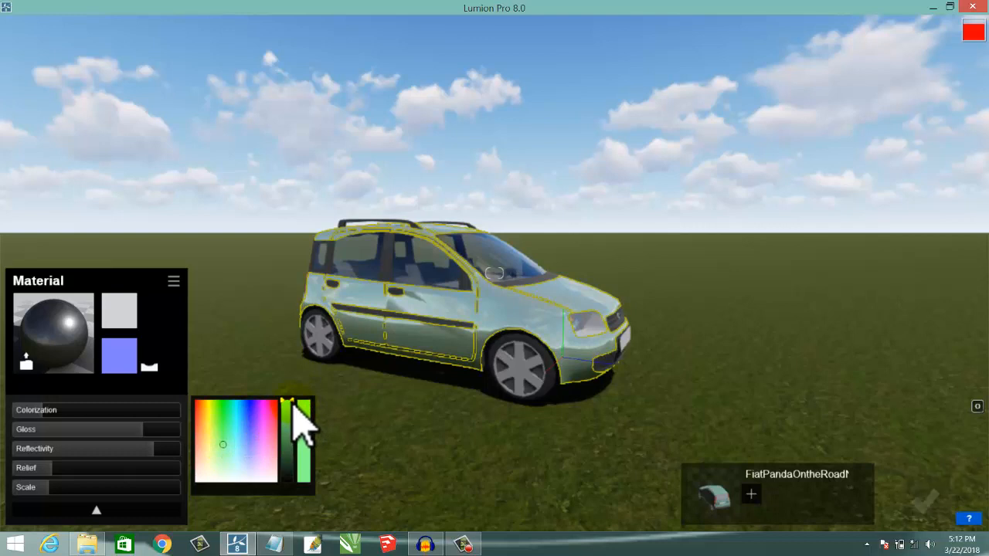
{"action": "mouse_move", "coordinate": [293, 403]}
{"action": "left_mouse_down"}
{"action": "mouse_move", "coordinate": [290, 463]}
{"action": "mouse_move", "coordinate": [286, 451]}
{"action": "left_mouse_up"}
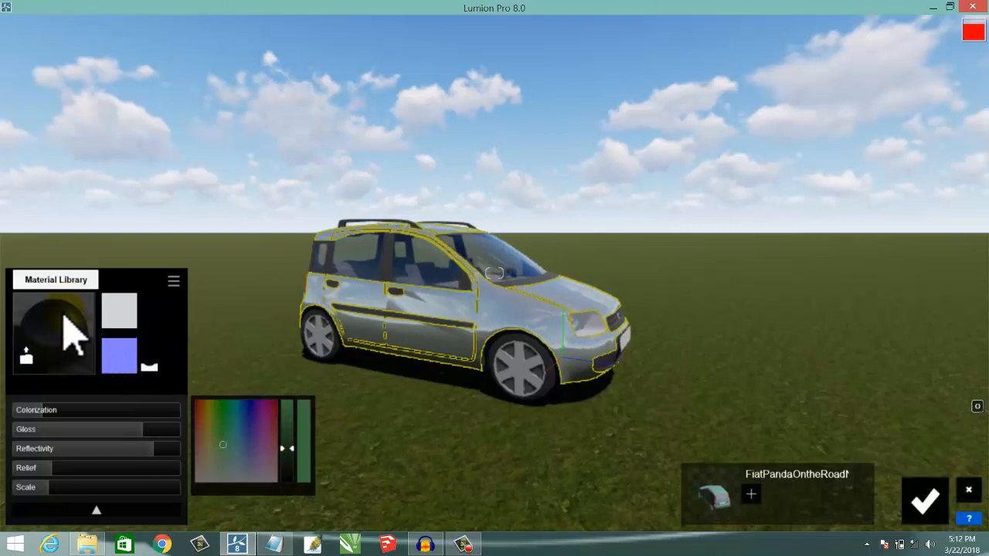
Change the car body's tint to a bright pinkish red, lower the material's reflectivity and save the material changes
{"action": "left_click", "coordinate": [201, 411]}
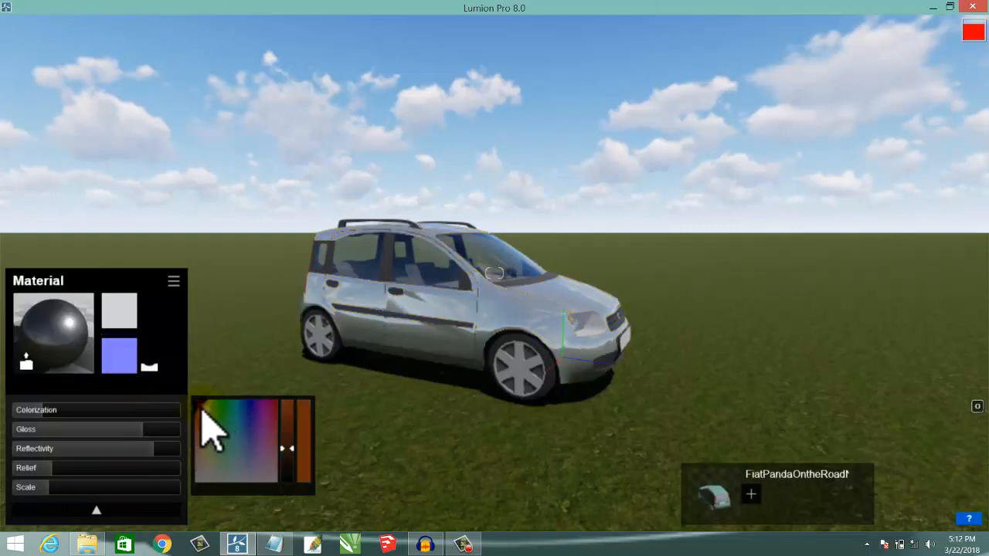
{"action": "left_click", "coordinate": [259, 420]}
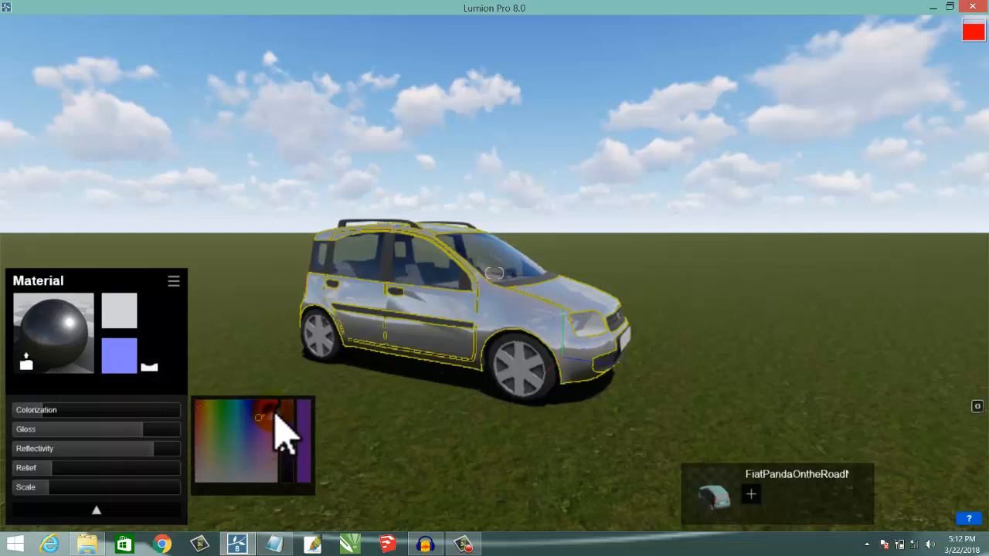
{"action": "left_click", "coordinate": [272, 411]}
{"action": "left_click", "coordinate": [287, 412]}
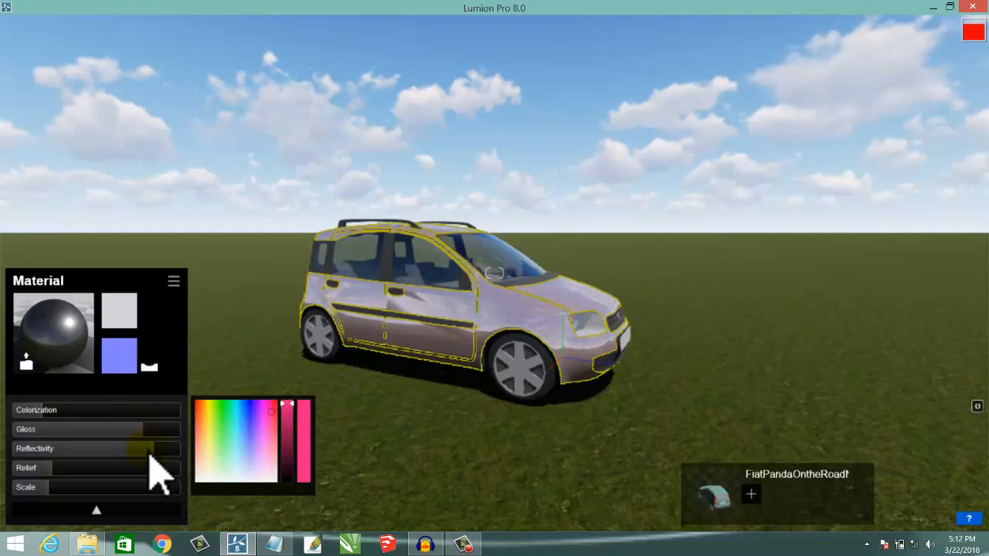
{"action": "mouse_move", "coordinate": [155, 457]}
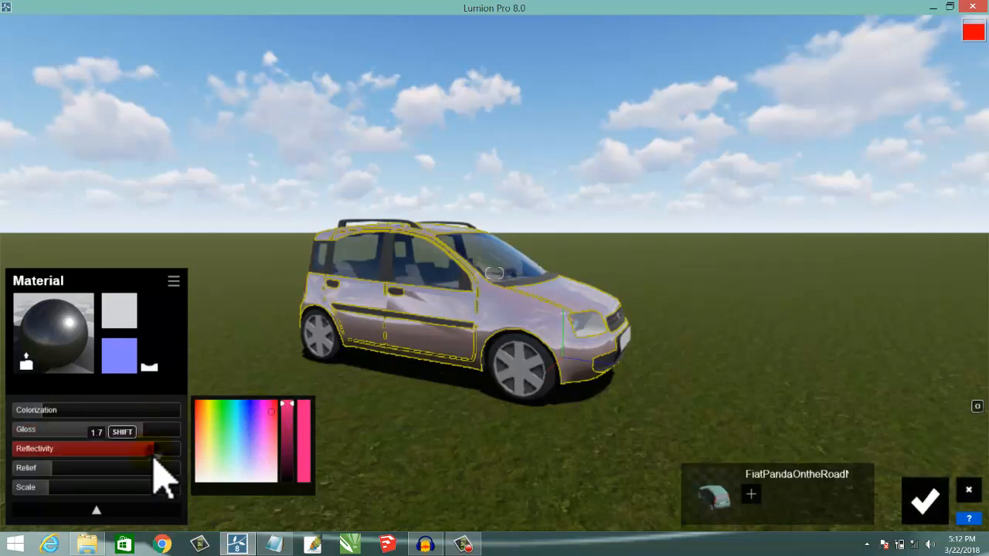
{"action": "left_click_drag", "start_coordinate": [155, 456], "coordinate": [141, 462]}
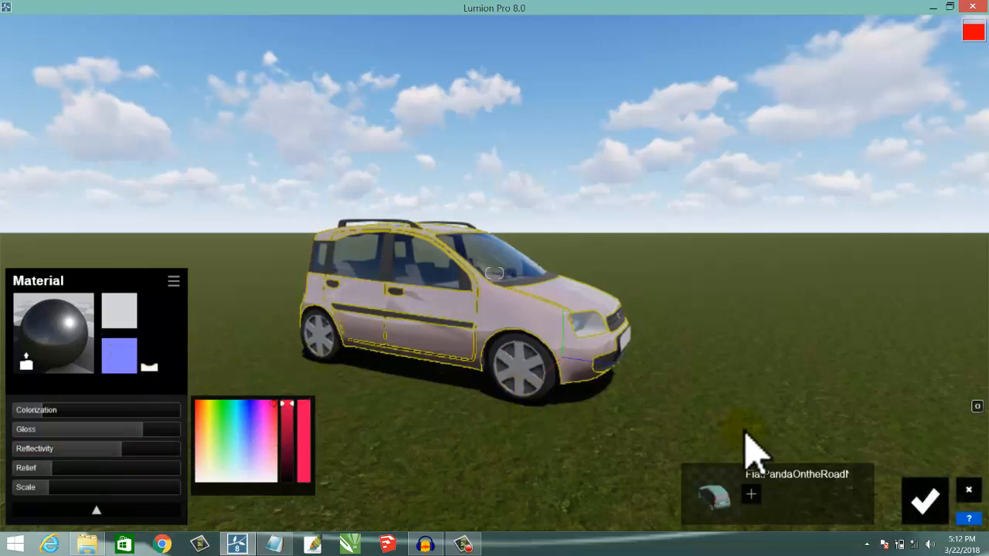
{"action": "left_click", "coordinate": [925, 502]}
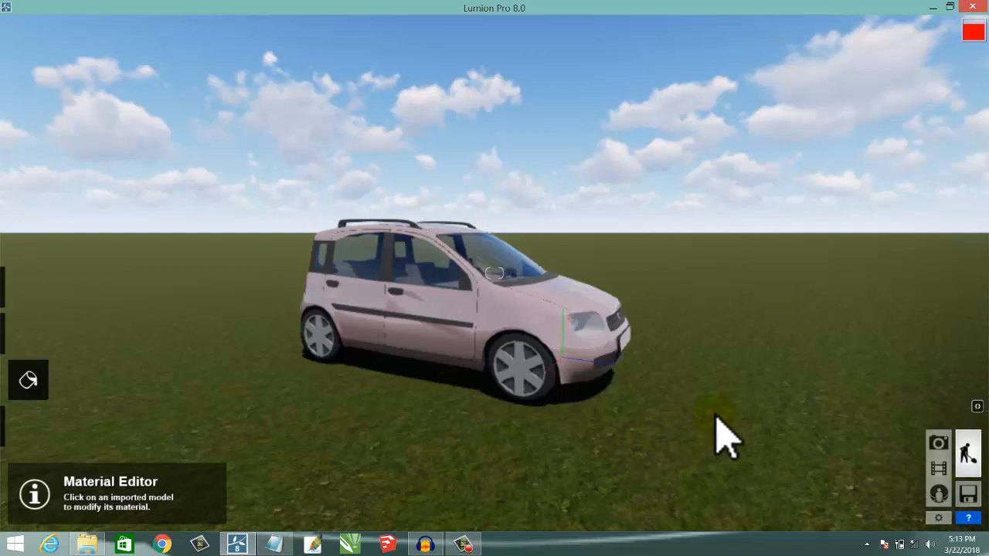
Add a Reflection effect to Photo - 1 with speedray Reflections on and set its preview quality to Low
{"action": "left_click", "coordinate": [940, 443]}
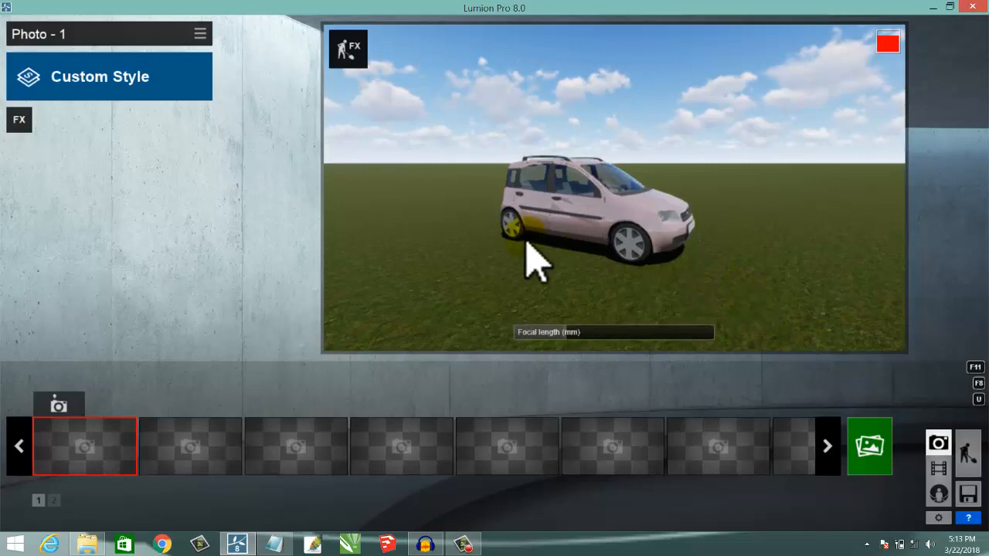
{"action": "left_click", "coordinate": [19, 120]}
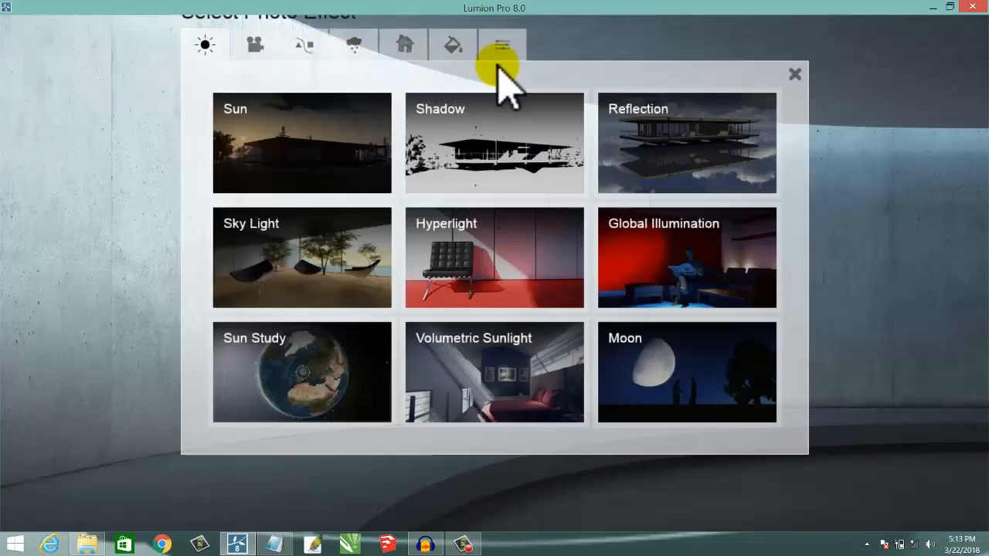
{"action": "left_click", "coordinate": [657, 155]}
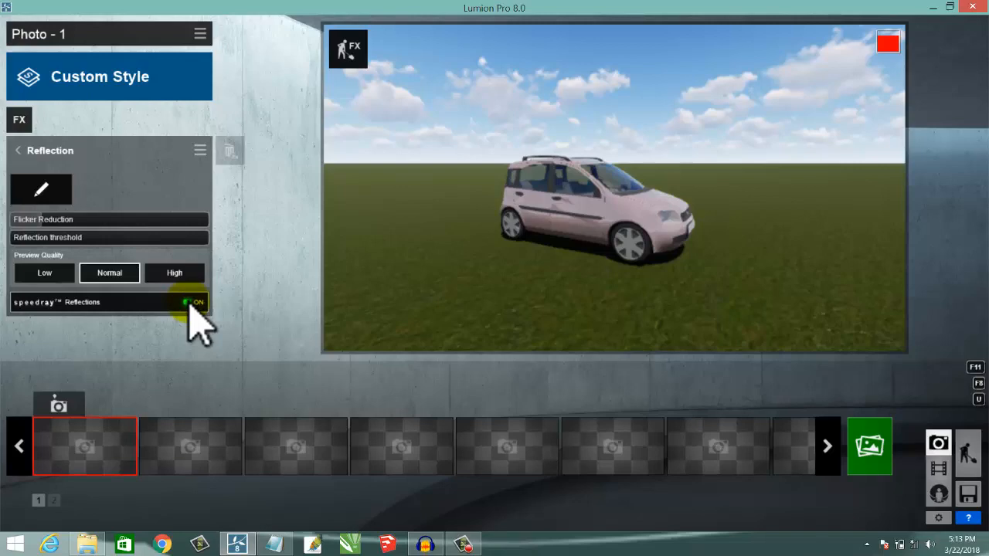
{"action": "left_click", "coordinate": [52, 278]}
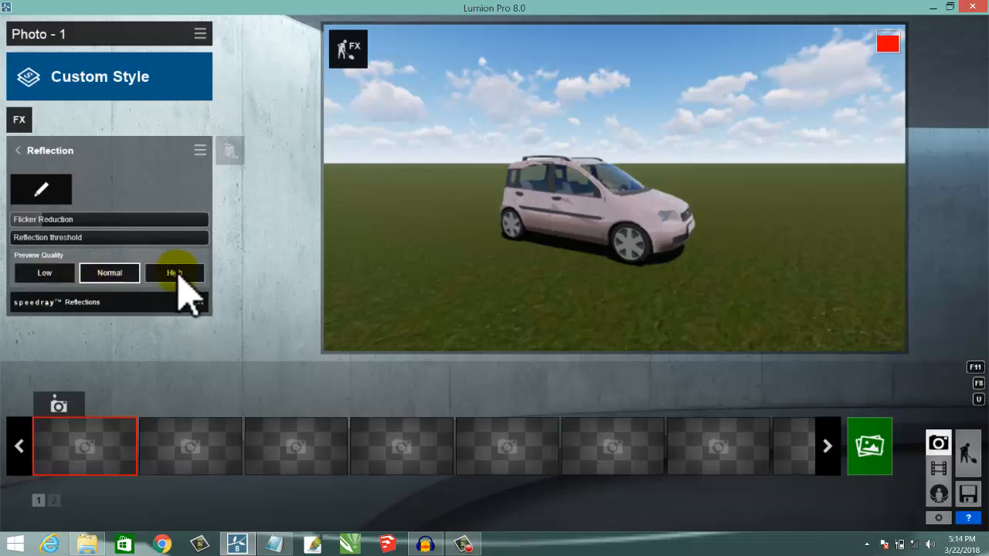
{"action": "left_click", "coordinate": [178, 275]}
{"action": "left_click", "coordinate": [112, 275]}
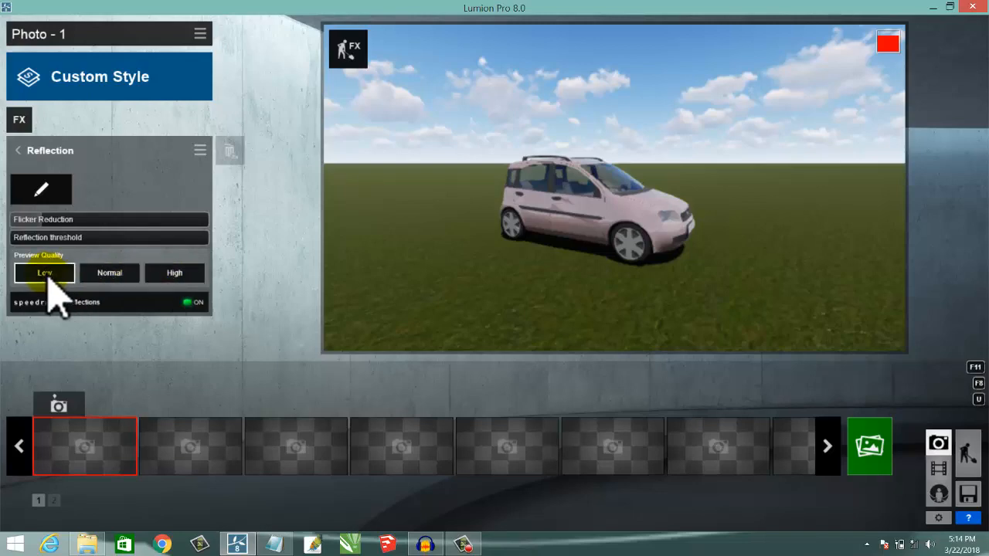
Add three reflection planes to the effect, on the car's windshield, hood and front side window, and return to the photo
{"action": "left_click", "coordinate": [42, 192]}
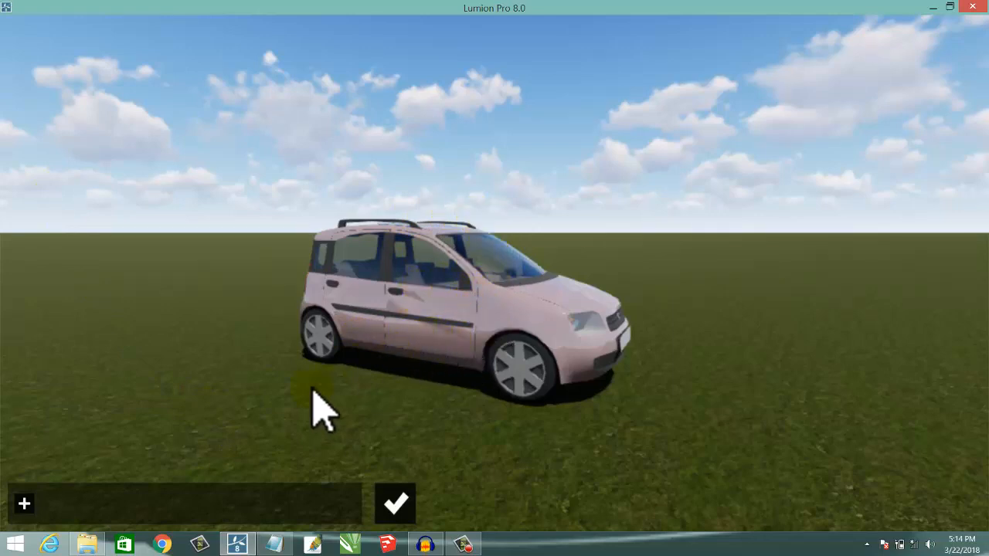
{"action": "left_click", "coordinate": [26, 503]}
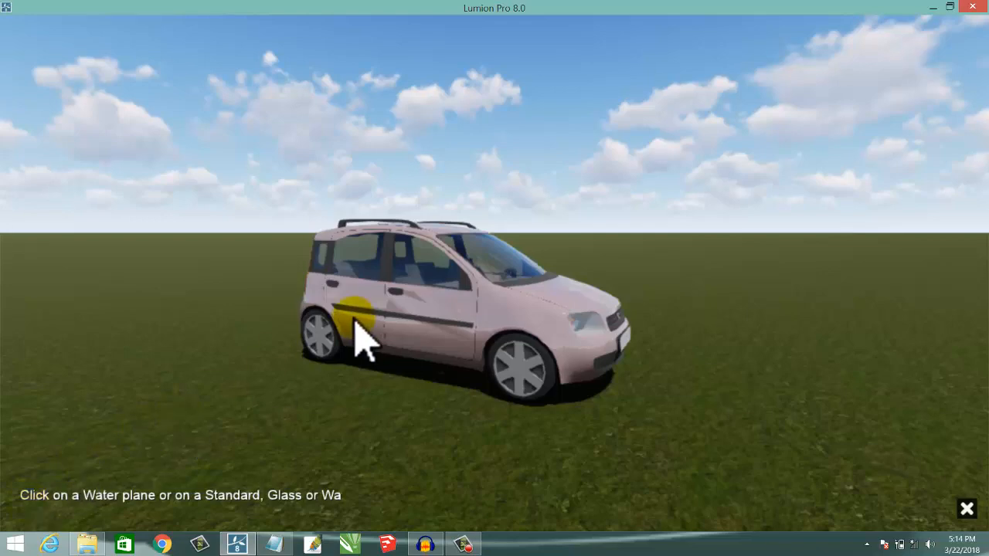
{"action": "left_click", "coordinate": [425, 315]}
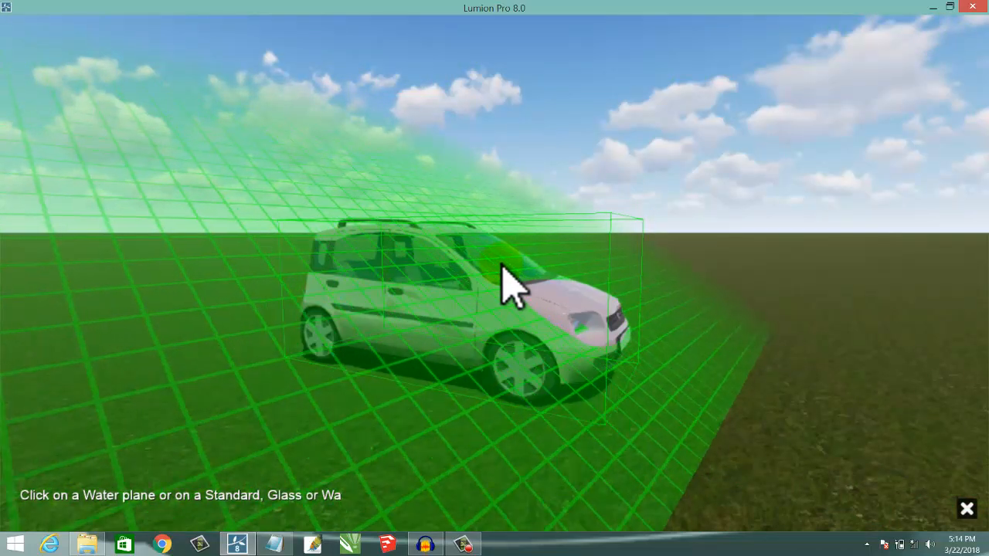
{"action": "left_click", "coordinate": [503, 265]}
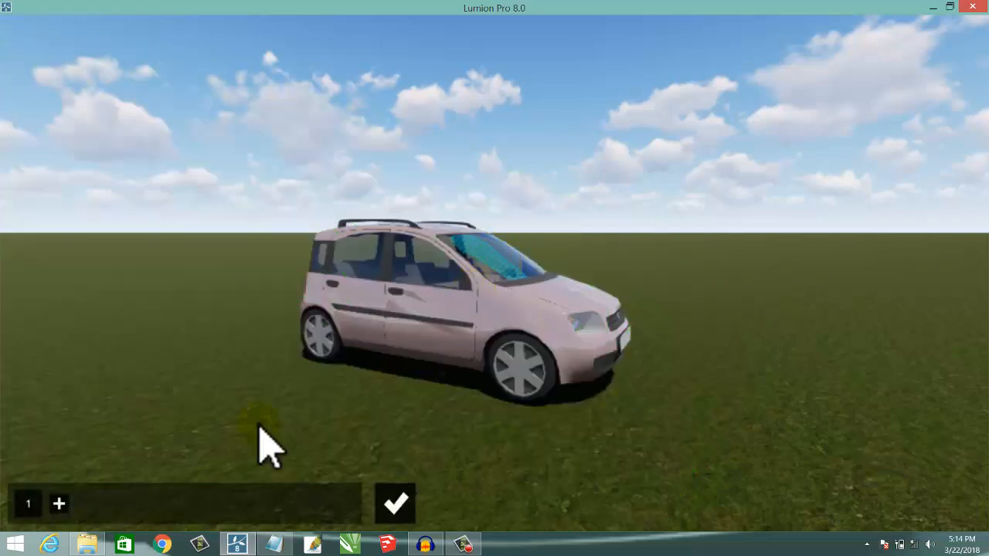
{"action": "left_click", "coordinate": [59, 506]}
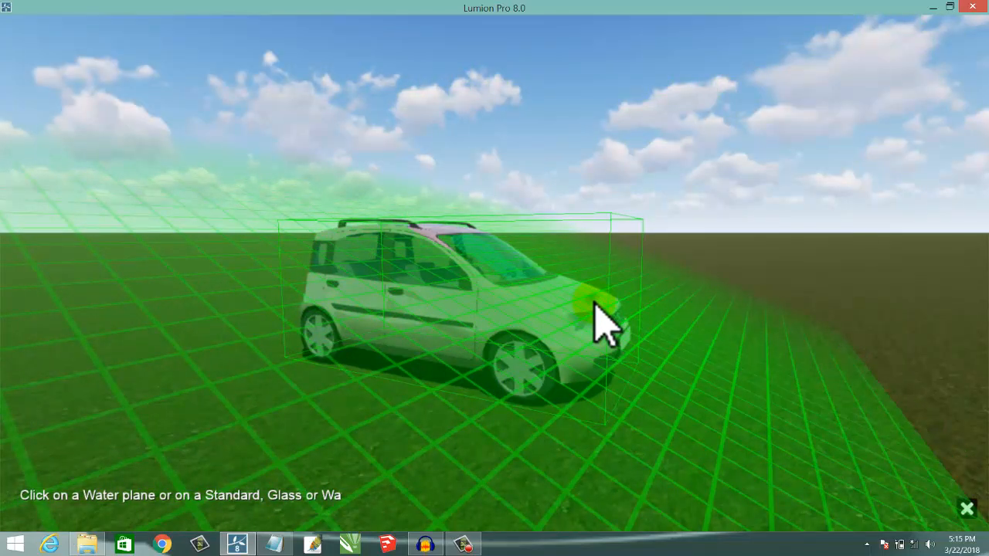
{"action": "left_click", "coordinate": [594, 303]}
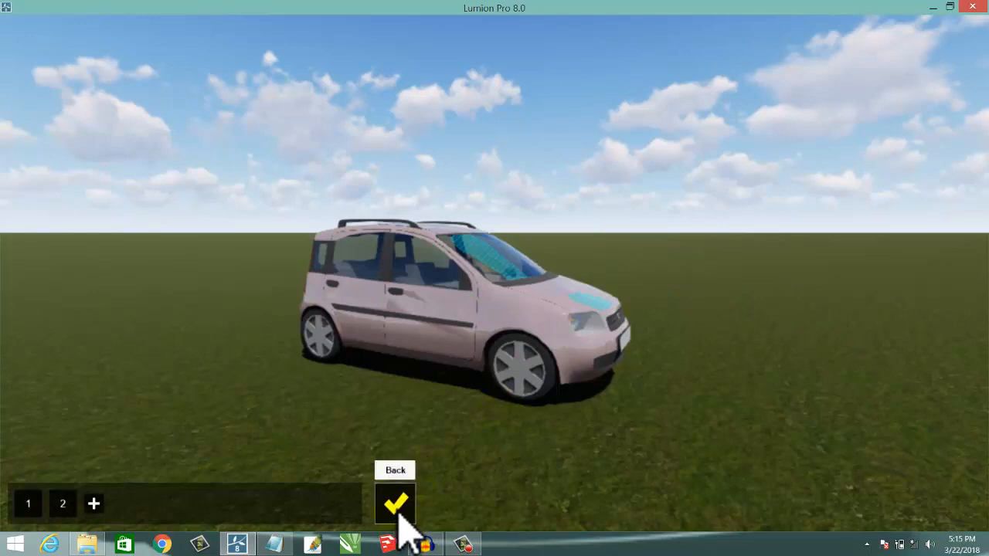
{"action": "left_click", "coordinate": [94, 504]}
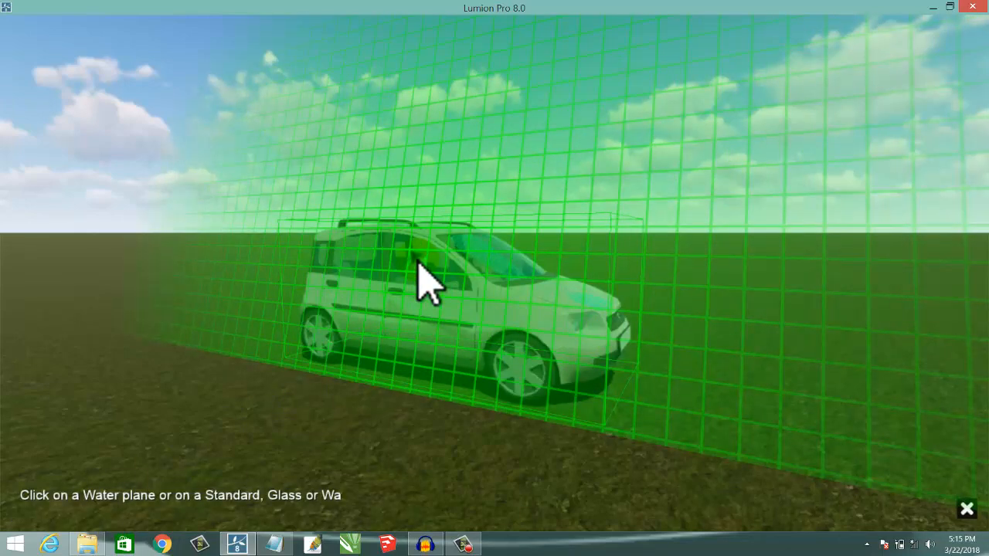
{"action": "left_click", "coordinate": [418, 263]}
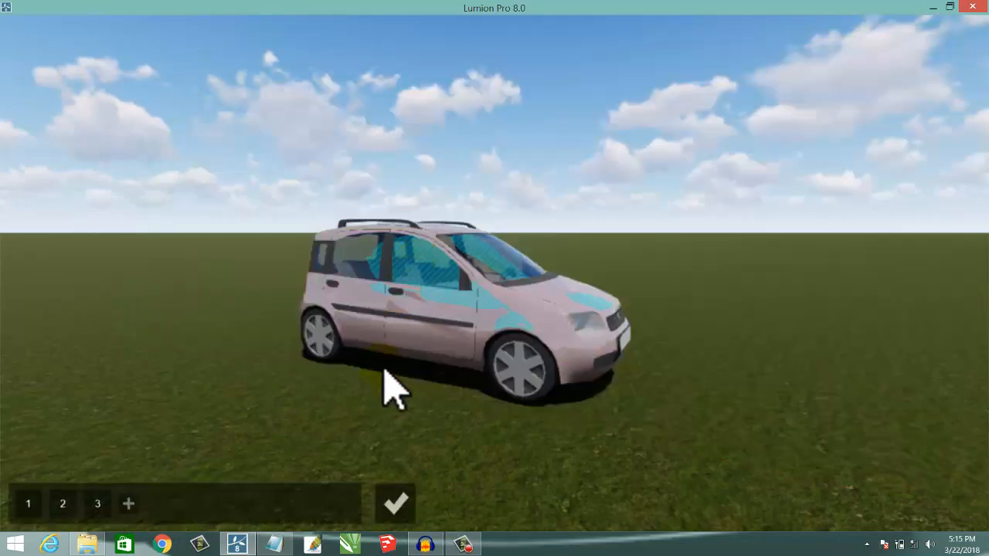
{"action": "left_click", "coordinate": [395, 506]}
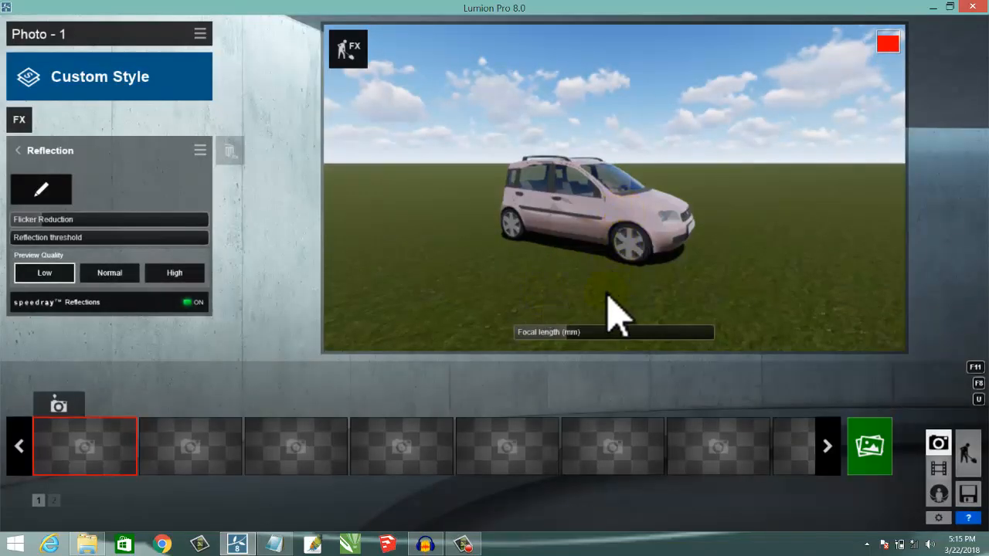
Turn the scene's sun direction to the southeast and lower the sun's height to cast a longer car shadow
{"action": "left_click", "coordinate": [969, 453]}
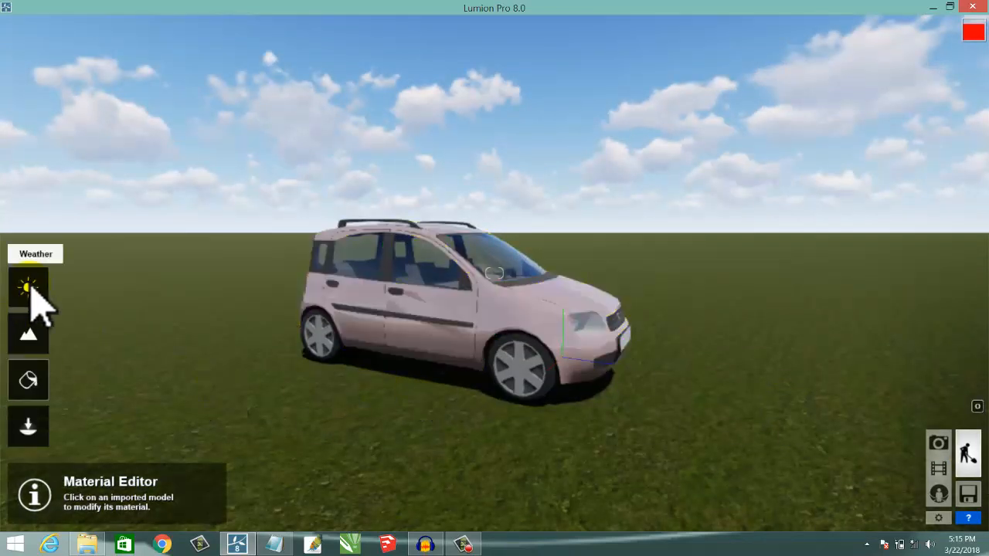
{"action": "left_click", "coordinate": [29, 287]}
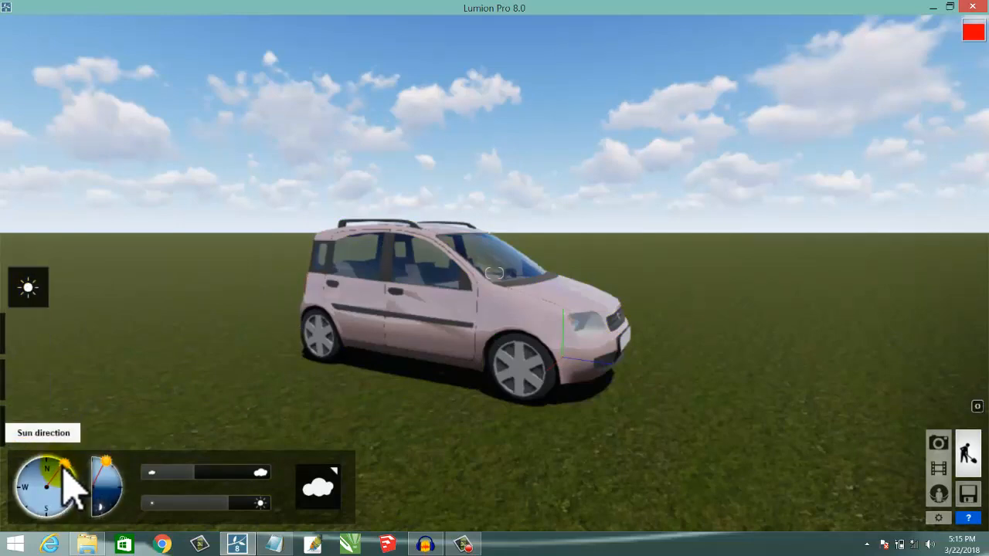
{"action": "mouse_move", "coordinate": [64, 465]}
{"action": "left_mouse_down"}
{"action": "mouse_move", "coordinate": [38, 470]}
{"action": "mouse_move", "coordinate": [29, 487]}
{"action": "mouse_move", "coordinate": [37, 510]}
{"action": "mouse_move", "coordinate": [66, 525]}
{"action": "mouse_move", "coordinate": [74, 507]}
{"action": "left_mouse_up"}
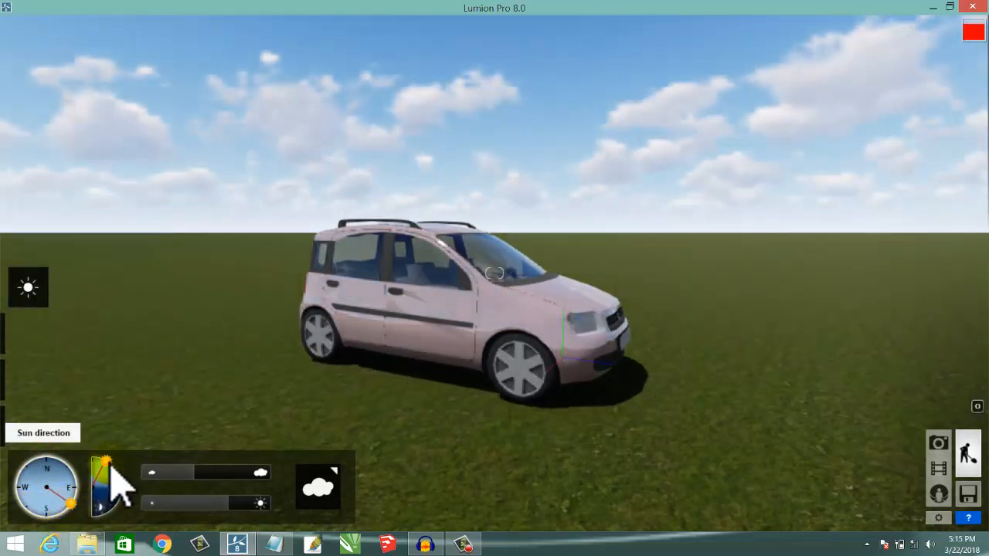
{"action": "left_click_drag", "start_coordinate": [109, 461], "coordinate": [116, 475]}
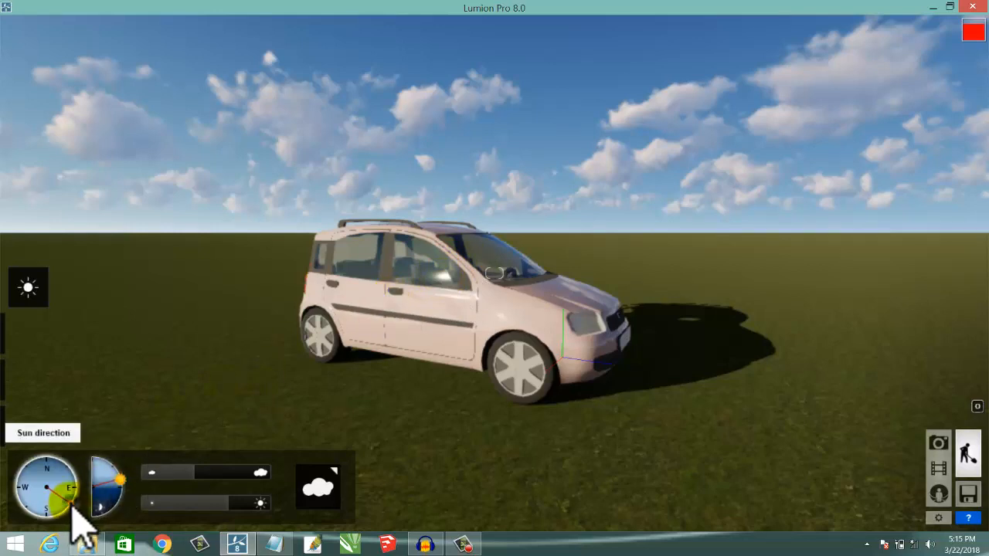
{"action": "mouse_move", "coordinate": [74, 506]}
{"action": "left_mouse_down"}
{"action": "mouse_move", "coordinate": [50, 510]}
{"action": "mouse_move", "coordinate": [42, 495]}
{"action": "mouse_move", "coordinate": [72, 489]}
{"action": "mouse_move", "coordinate": [54, 501]}
{"action": "mouse_move", "coordinate": [77, 509]}
{"action": "left_mouse_up"}
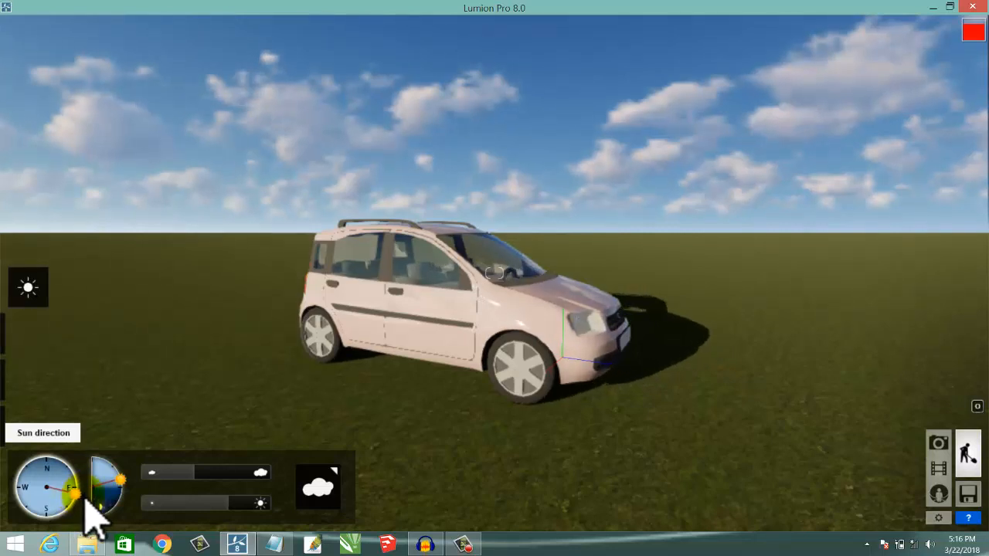
{"action": "mouse_move", "coordinate": [82, 511]}
{"action": "left_mouse_down"}
{"action": "mouse_move", "coordinate": [65, 518]}
{"action": "mouse_move", "coordinate": [69, 510]}
{"action": "left_mouse_up"}
{"action": "left_click_drag", "start_coordinate": [69, 508], "coordinate": [72, 507]}
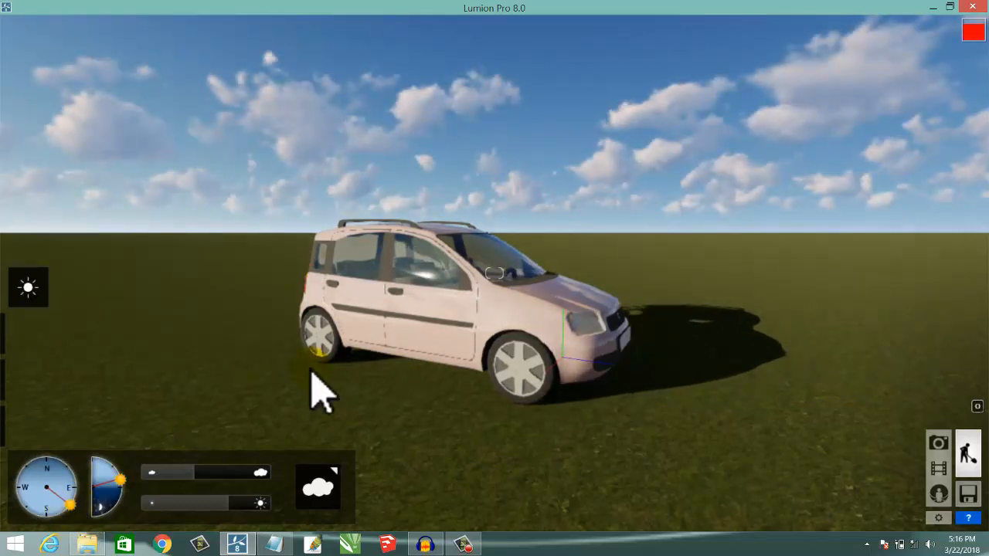
Raise the camera to look slightly down on the car and render Photo - 1 as a 1920x1080 JPG named car
{"action": "key", "text": "q"}
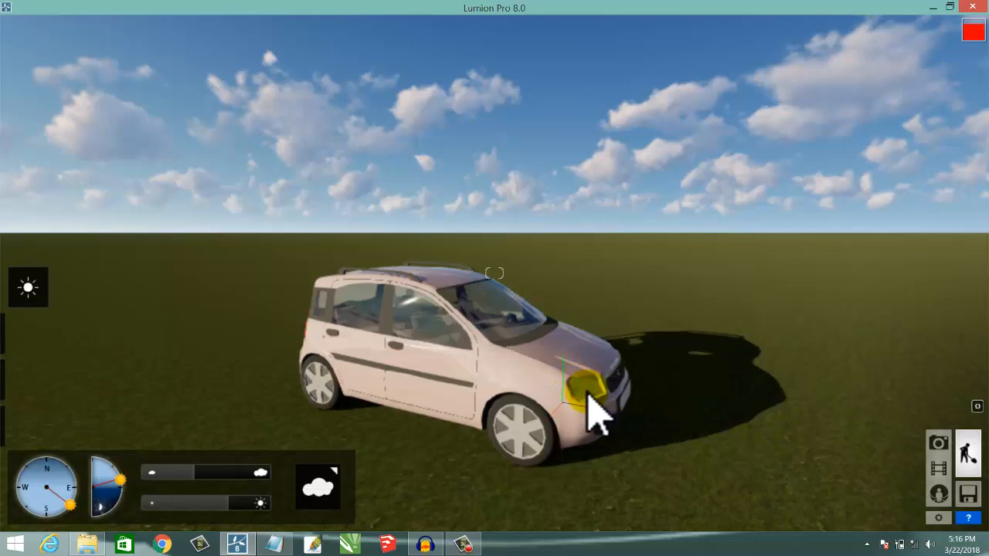
{"action": "left_click", "coordinate": [939, 444]}
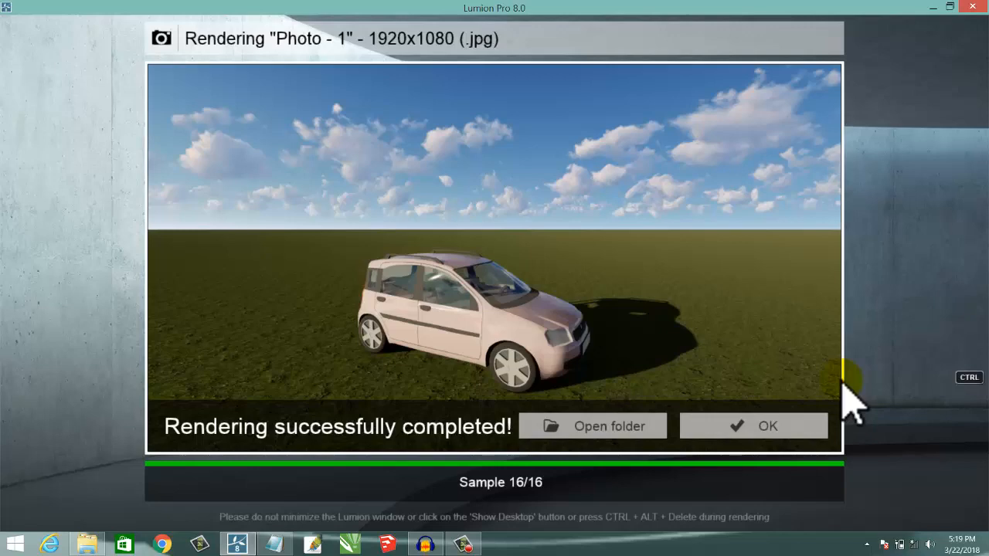
Open the rendered car image from its folder in Windows Photo Viewer and examine the car's materials and reflections up close
{"action": "left_click", "coordinate": [621, 431]}
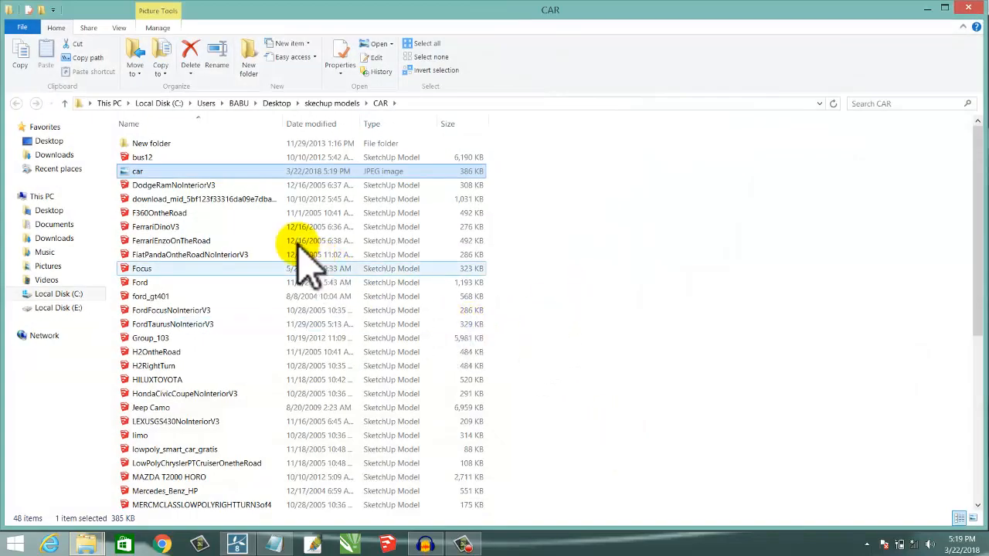
{"action": "double_click", "coordinate": [235, 172]}
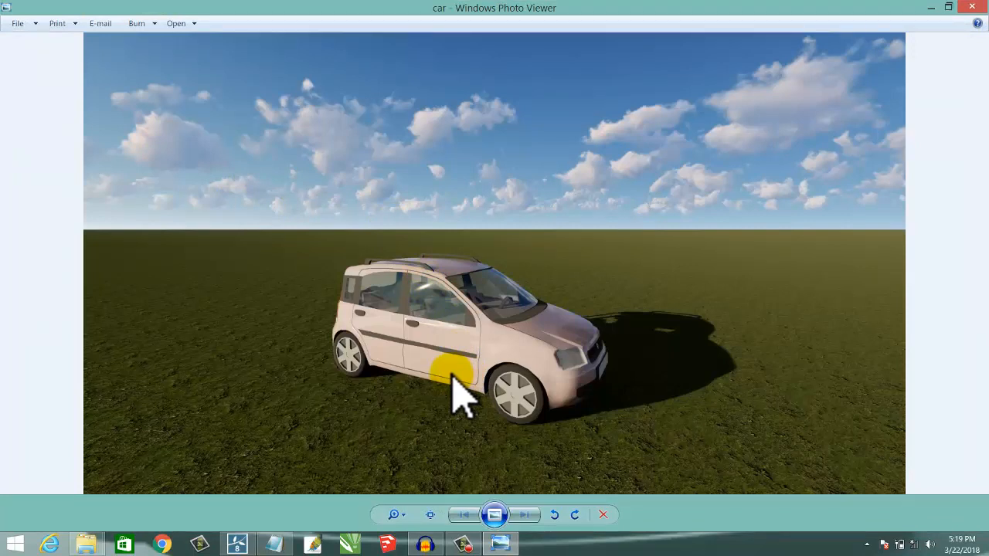
{"action": "left_click", "coordinate": [395, 515]}
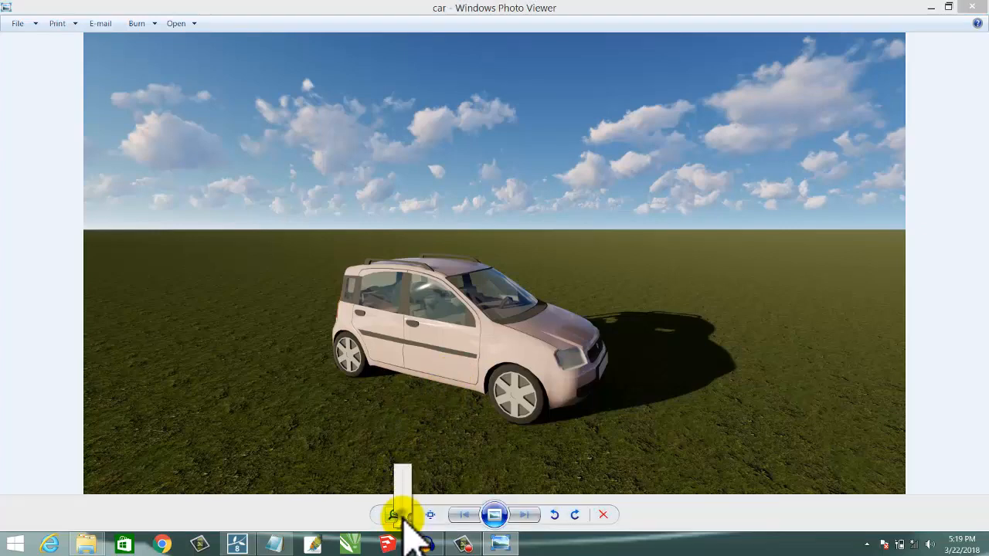
{"action": "left_click_drag", "start_coordinate": [403, 520], "coordinate": [405, 508]}
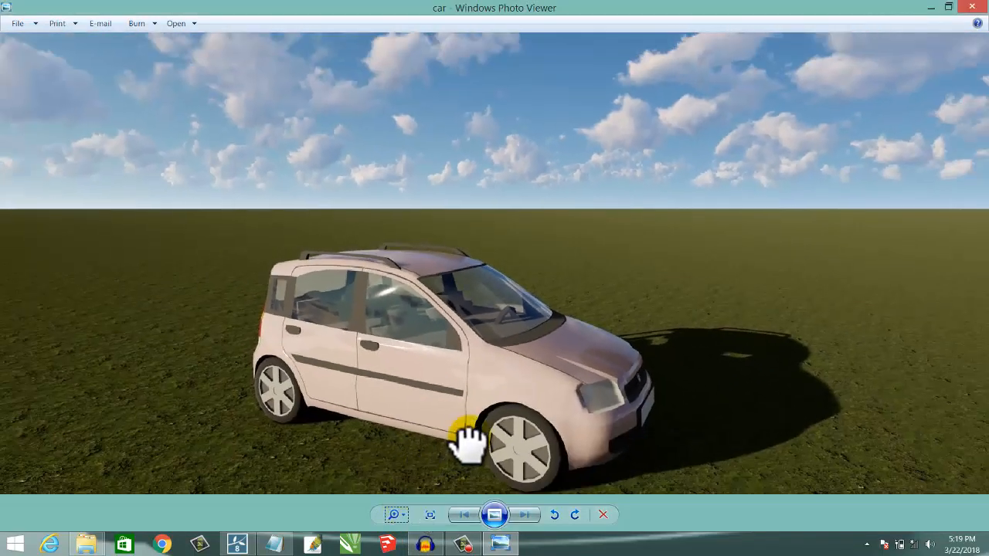
{"action": "left_click_drag", "start_coordinate": [468, 442], "coordinate": [487, 325]}
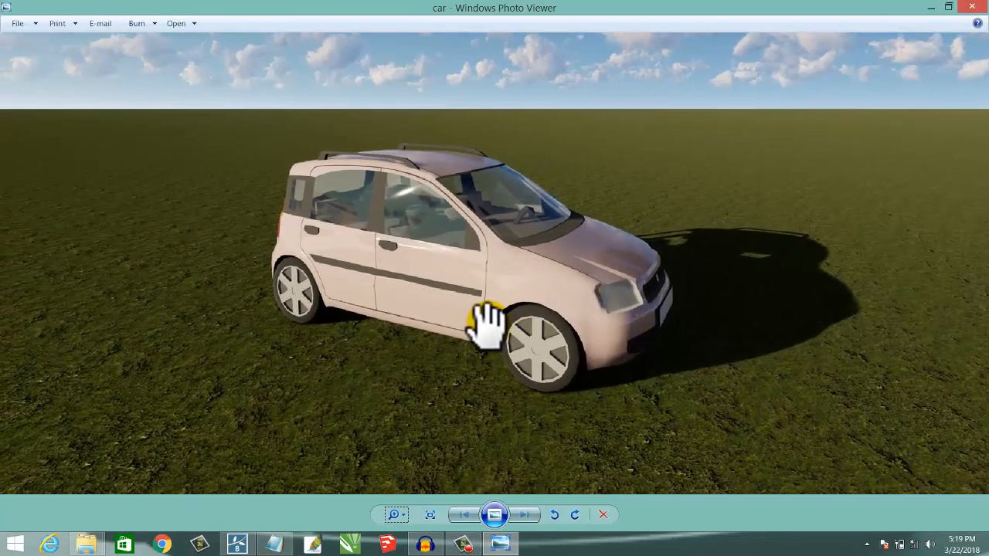